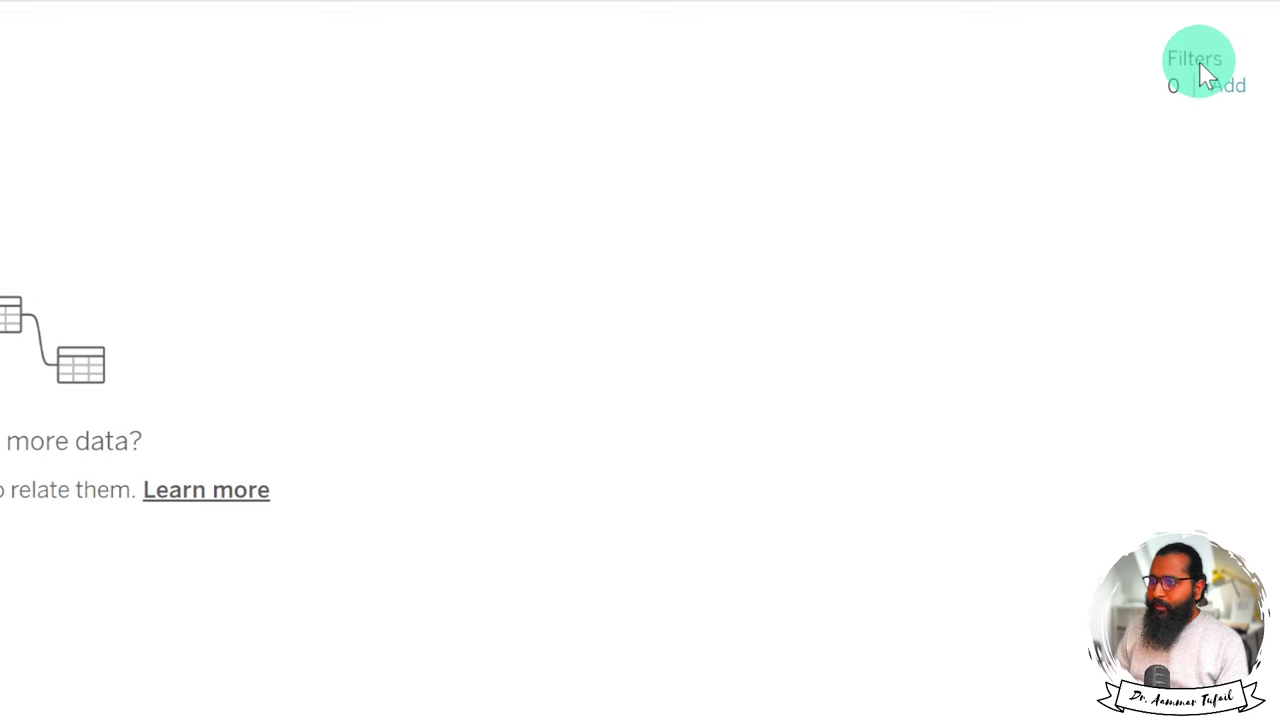
# - Start a new data source filter on the Age field of the titanic data
pyautogui.click(1228, 86)
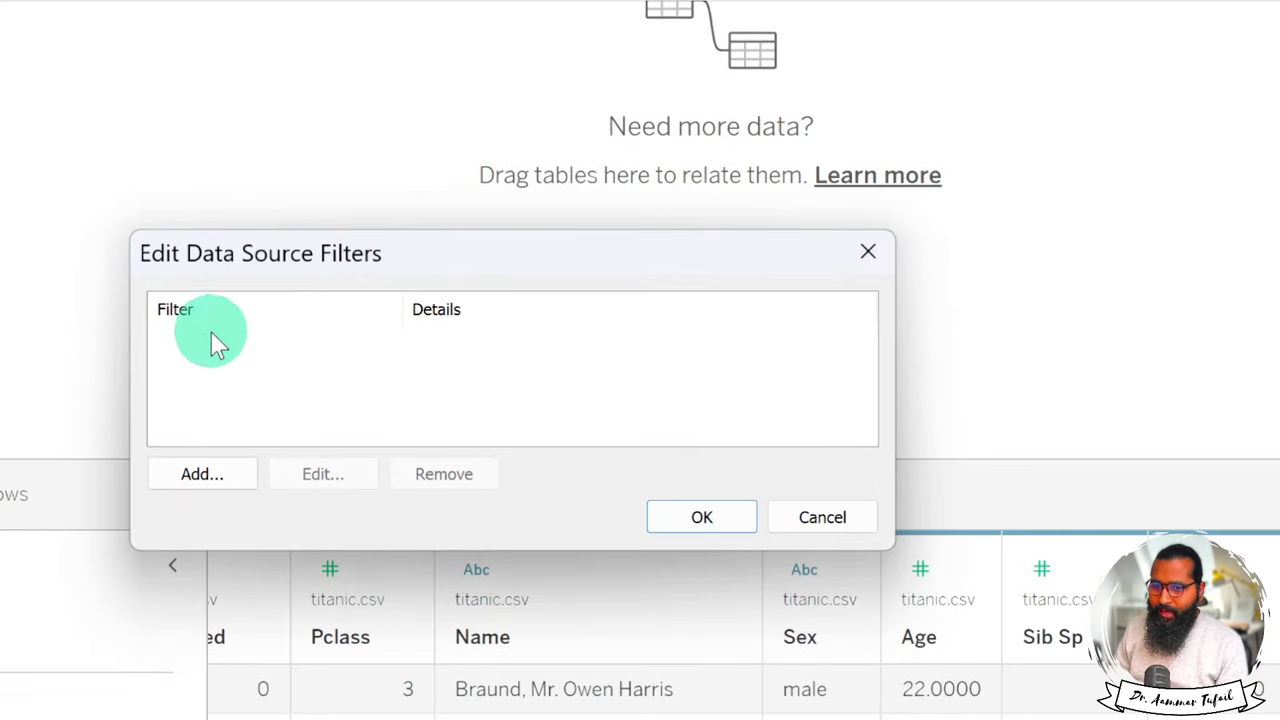
pyautogui.click(199, 472)
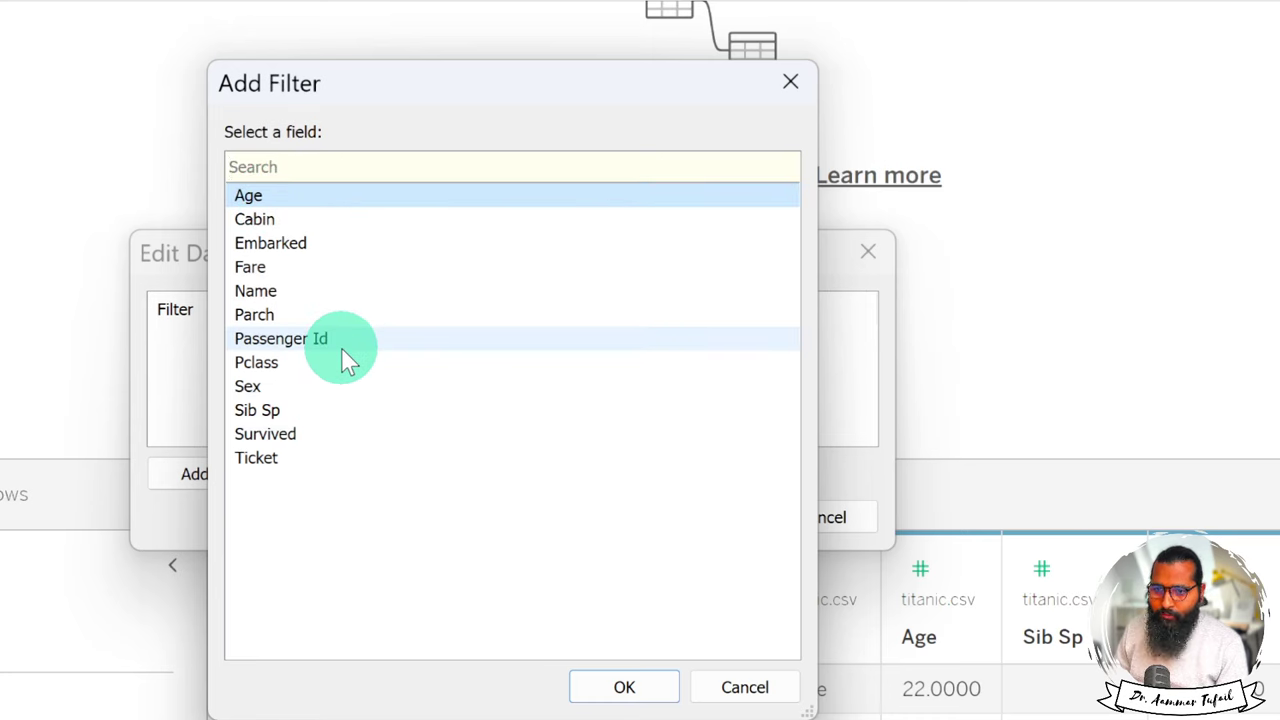
pyautogui.click(287, 198)
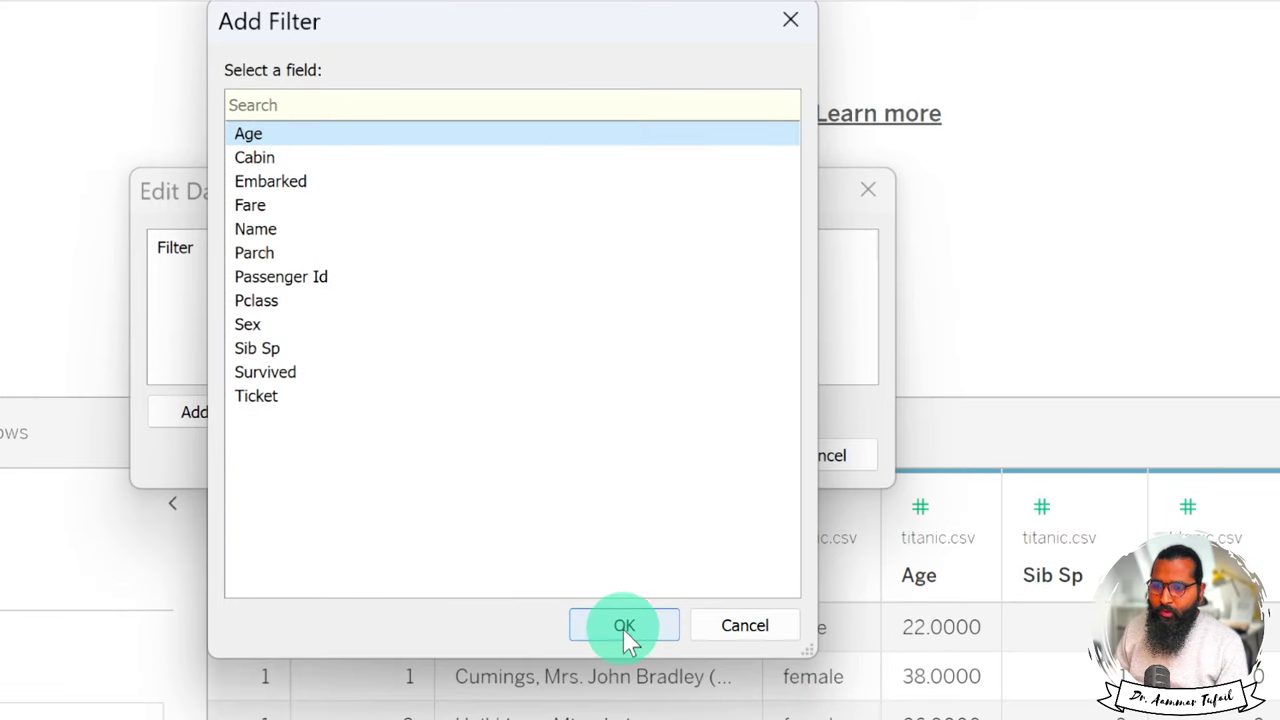
pyautogui.click(625, 689)
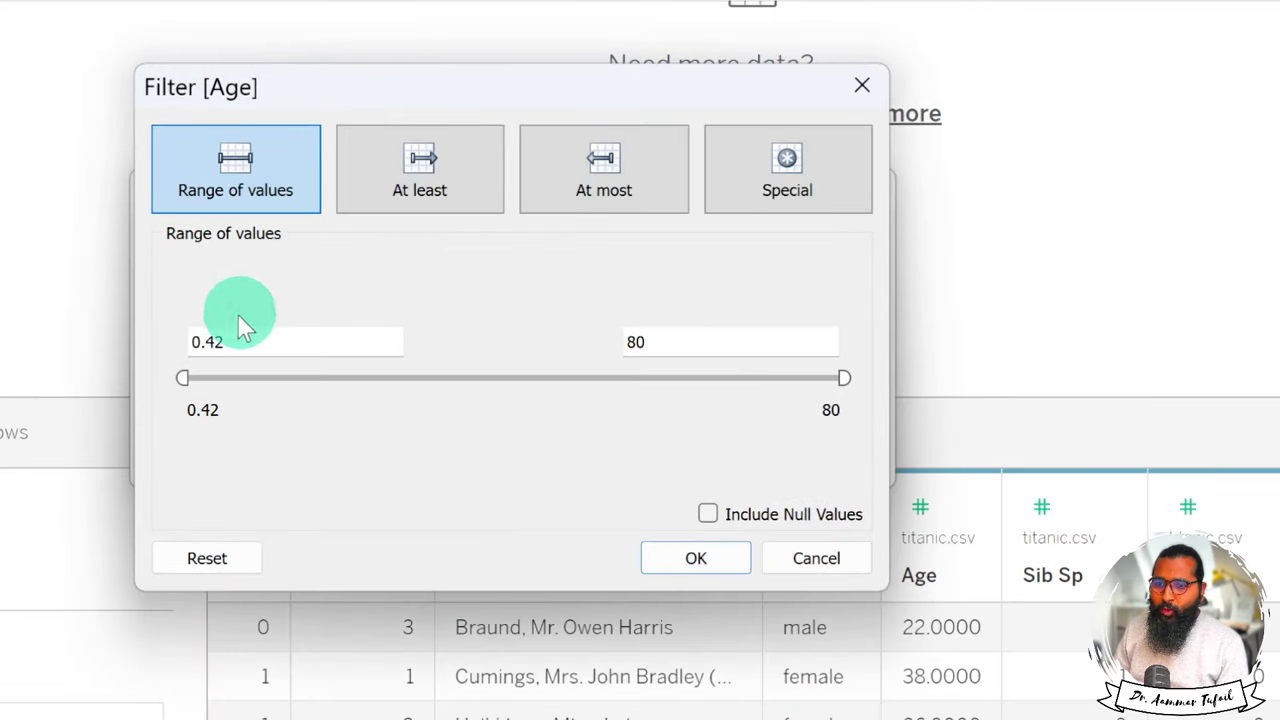
# - Try including null values in the Age filter, and exclude them again
pyautogui.moveTo(230, 343); pyautogui.dragTo(170, 340)
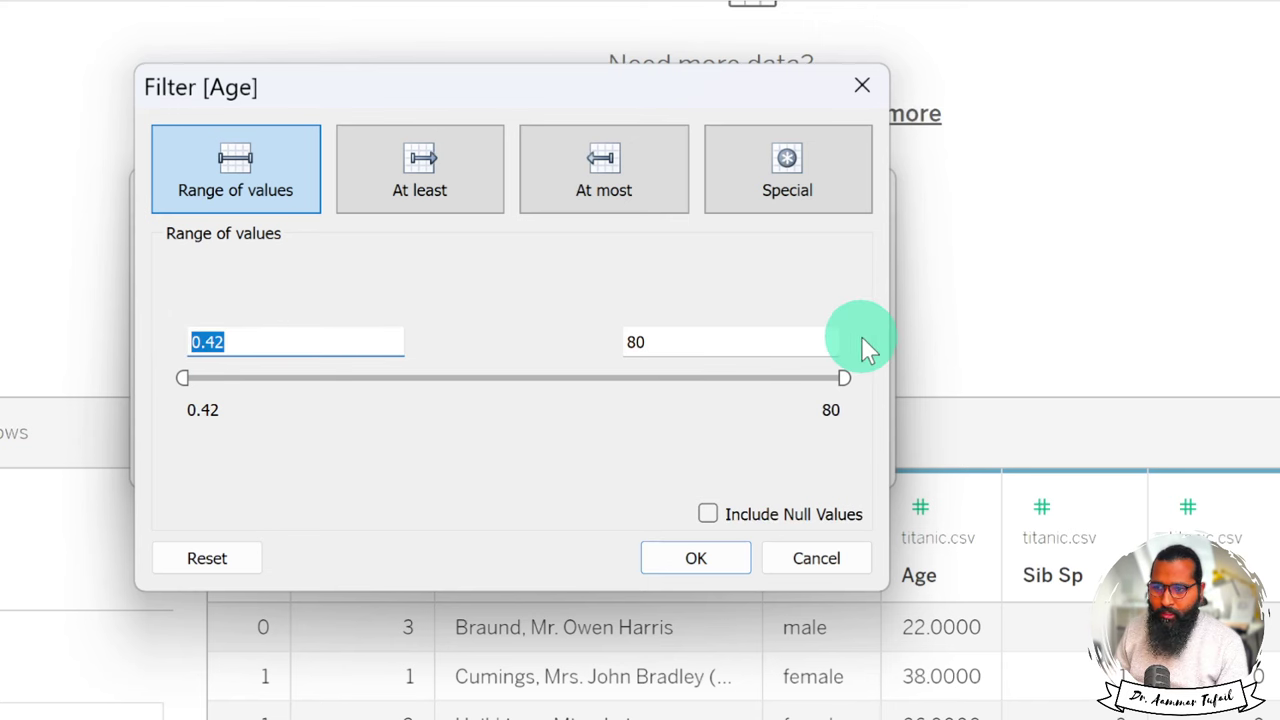
pyautogui.moveTo(665, 337); pyautogui.dragTo(607, 340)
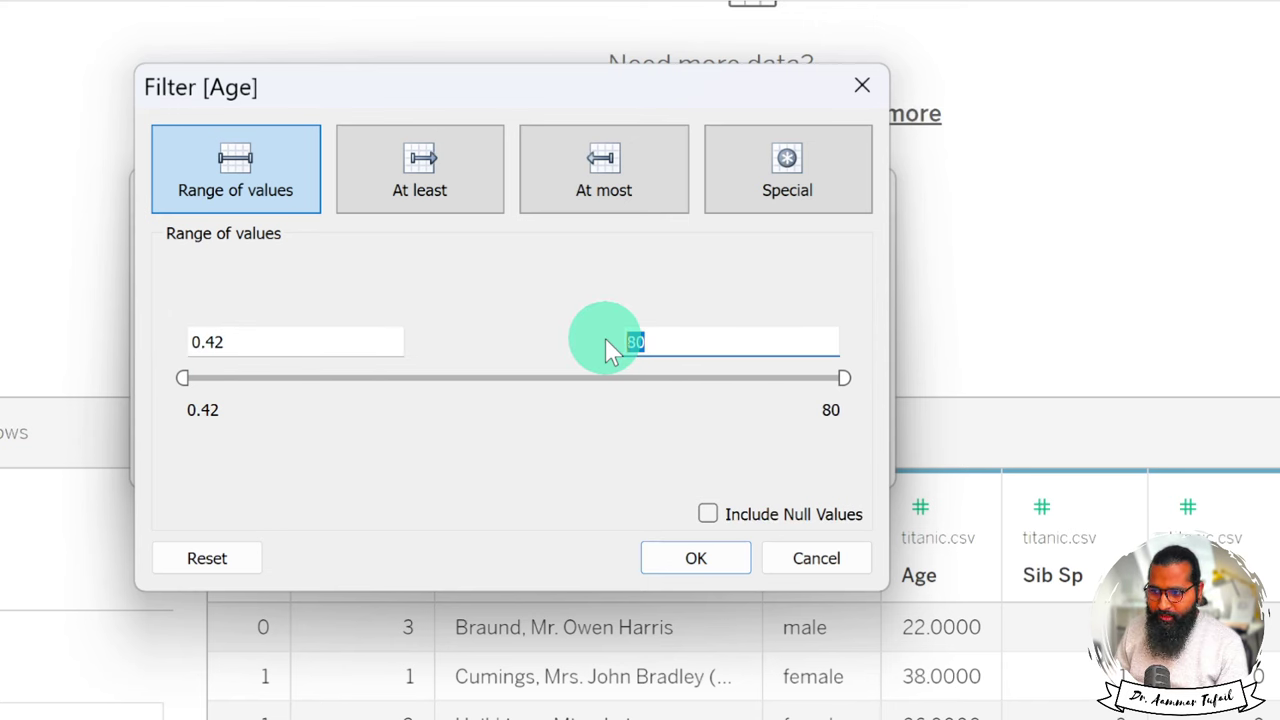
pyautogui.click(705, 513)
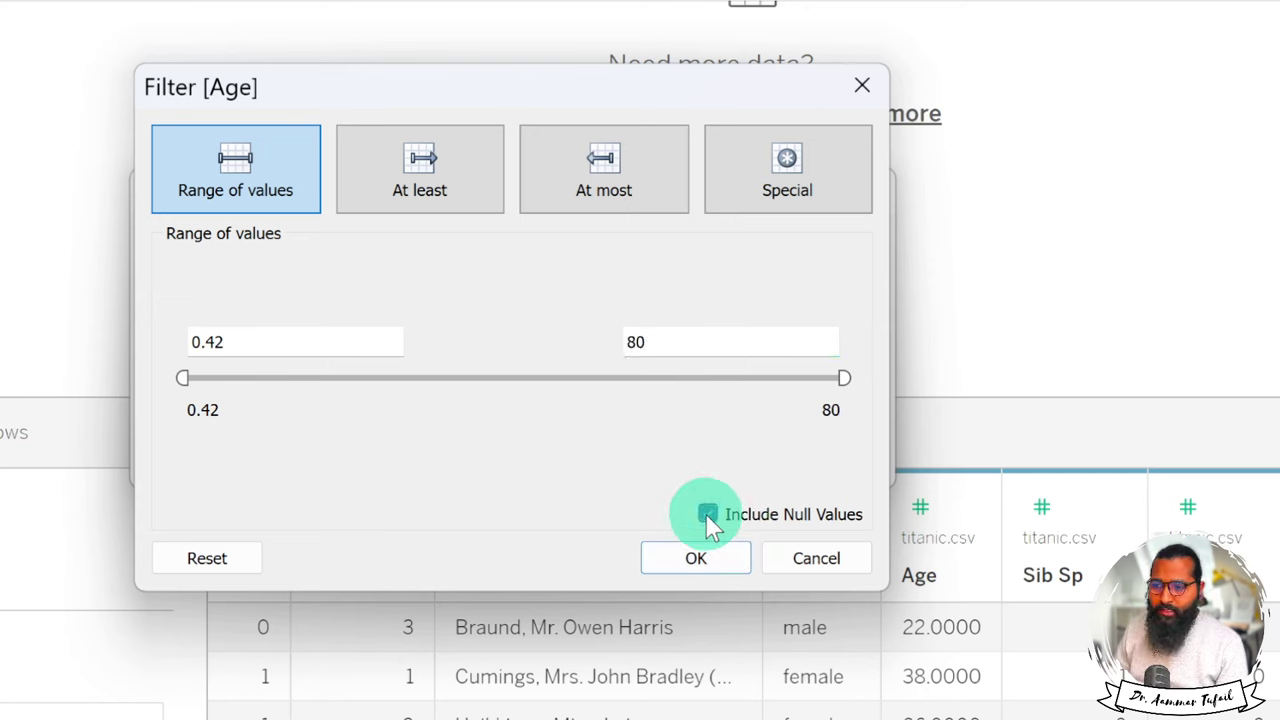
pyautogui.click(705, 513)
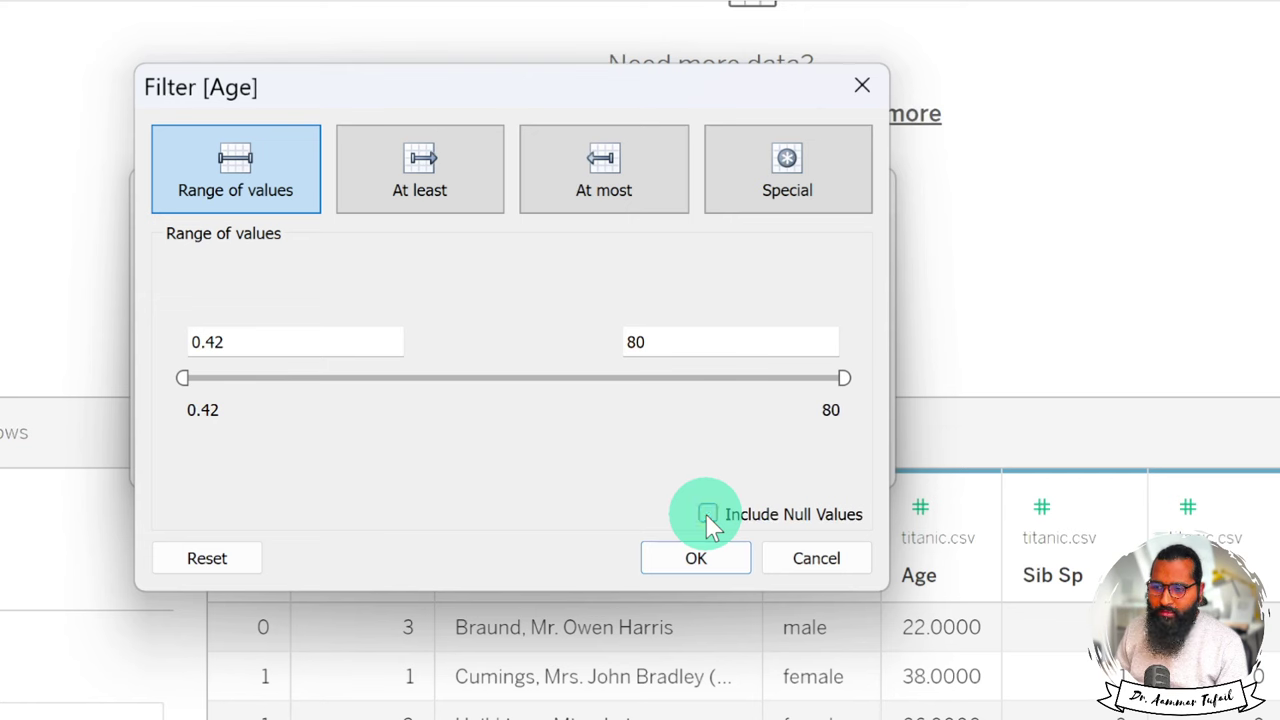
# - Set the upper limit of the Age filter's range to 5 and confirm the filter
pyautogui.click(180, 377)
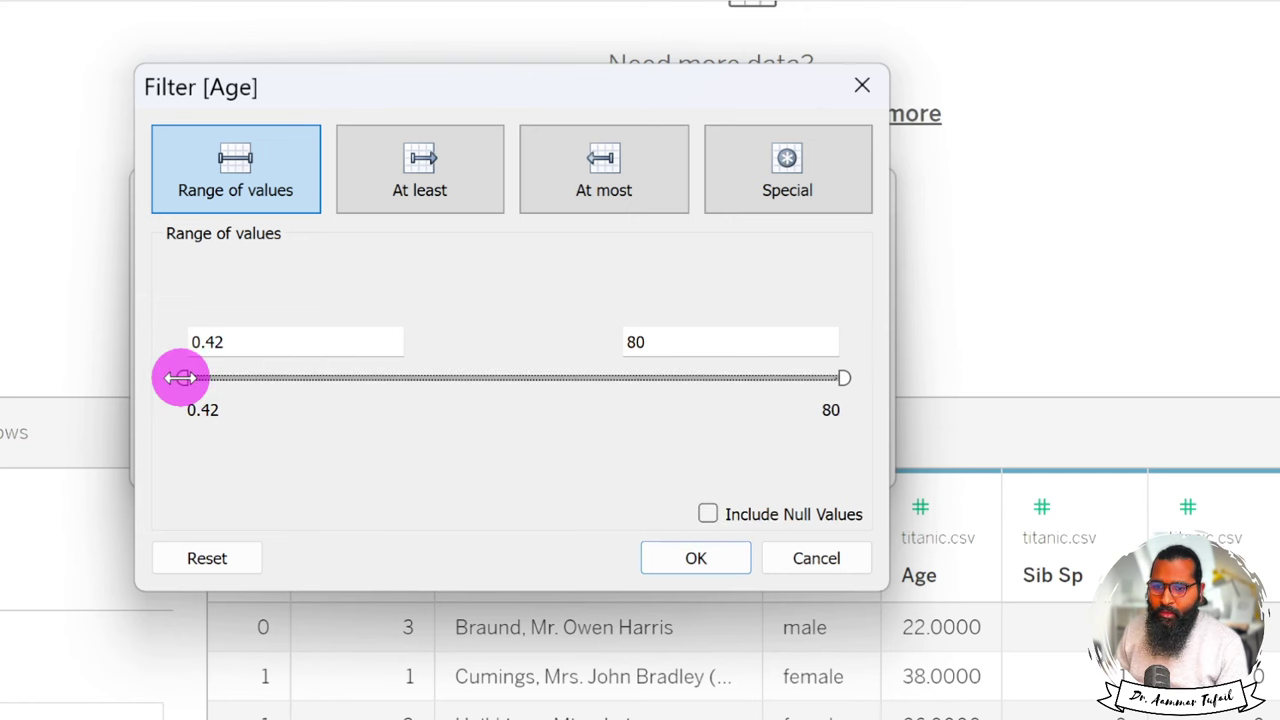
pyautogui.click(842, 380)
pyautogui.moveTo(840, 381); pyautogui.dragTo(286, 378)
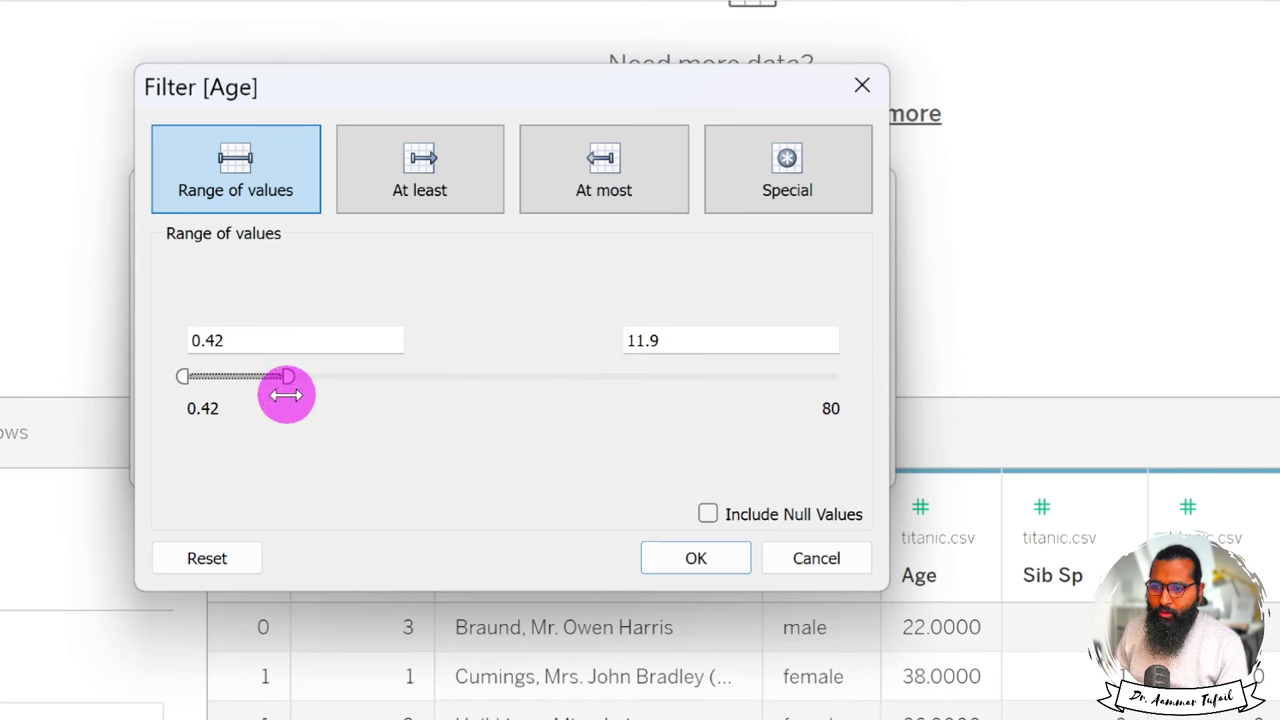
pyautogui.moveTo(777, 337); pyautogui.dragTo(593, 341)
pyautogui.write('5')
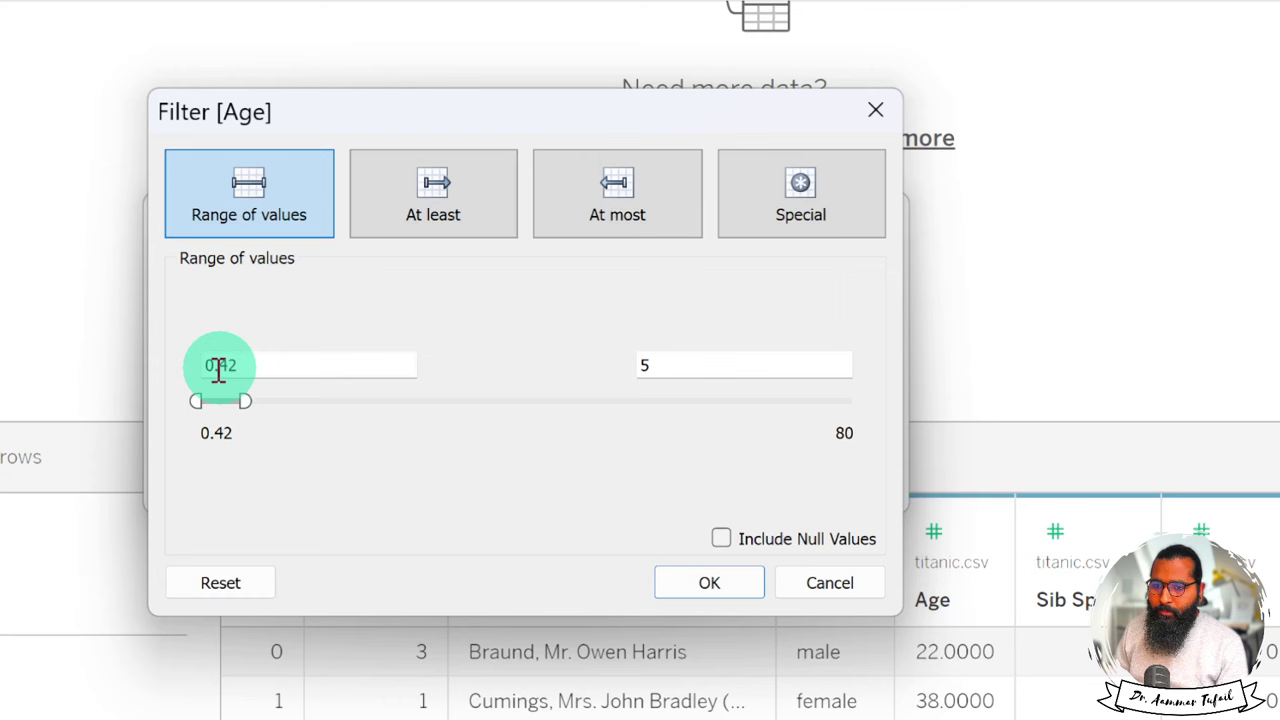
pyautogui.click(222, 369)
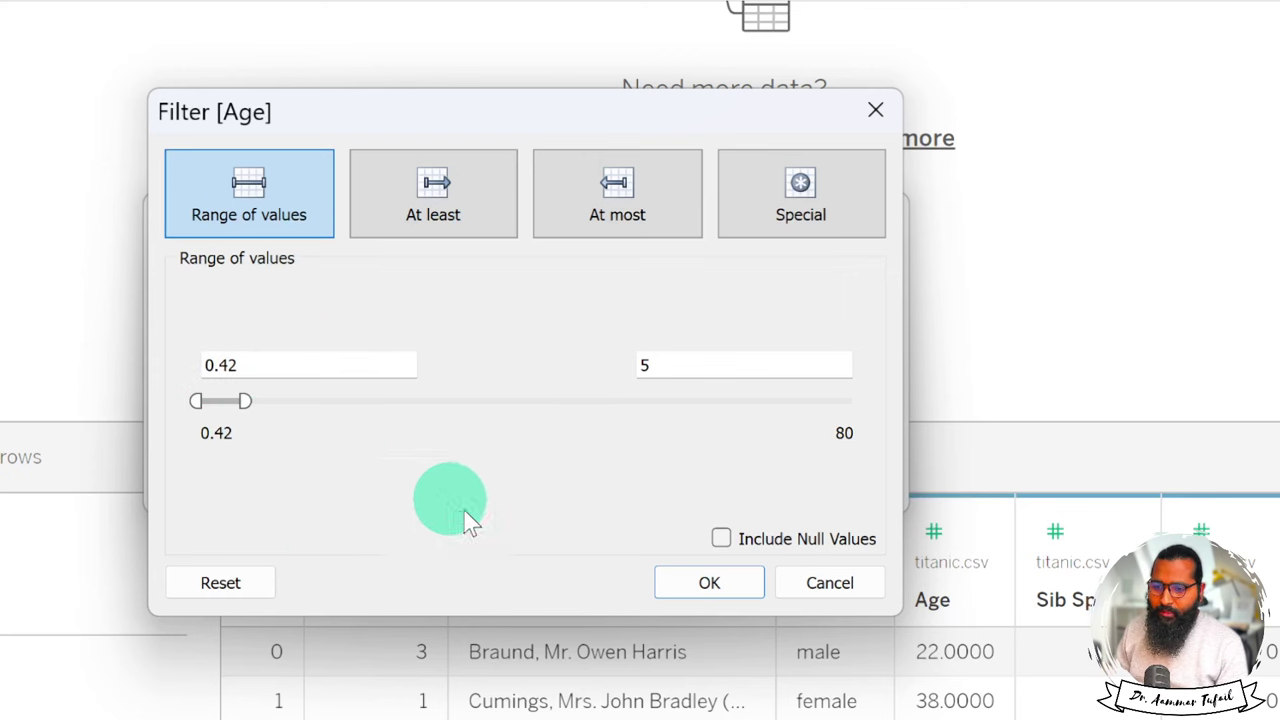
pyautogui.click(712, 584)
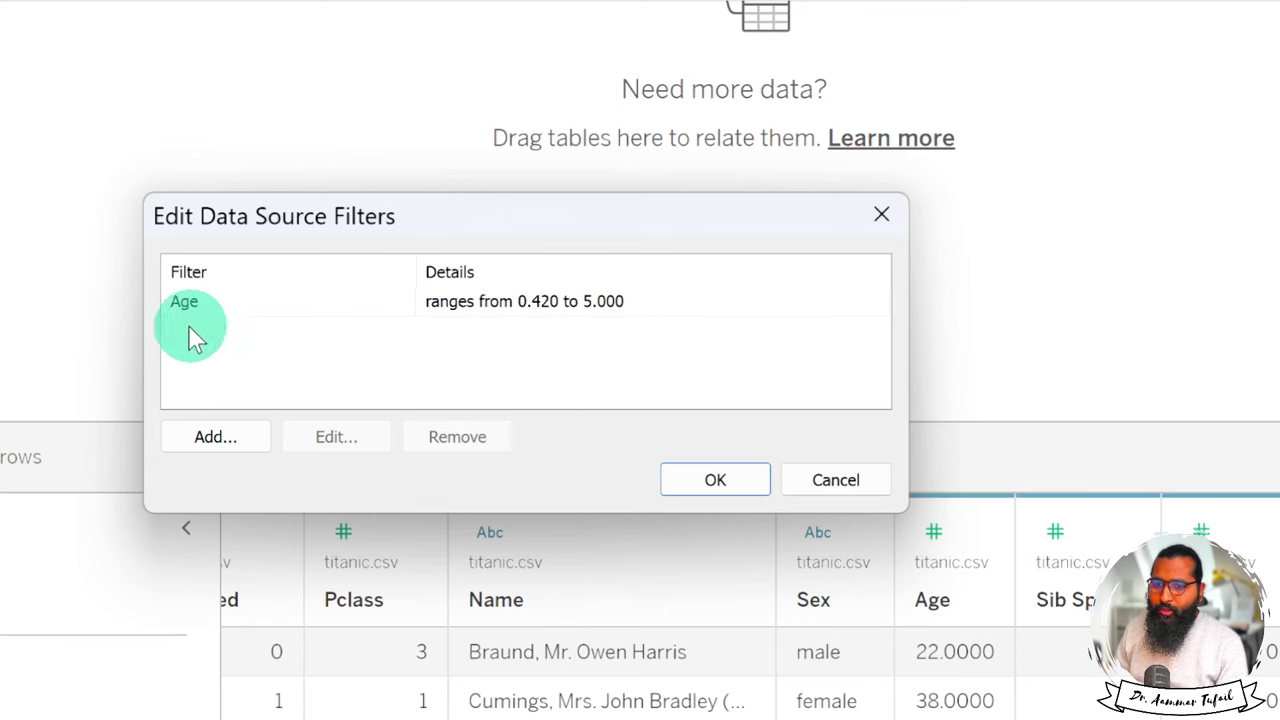
pyautogui.click(218, 305)
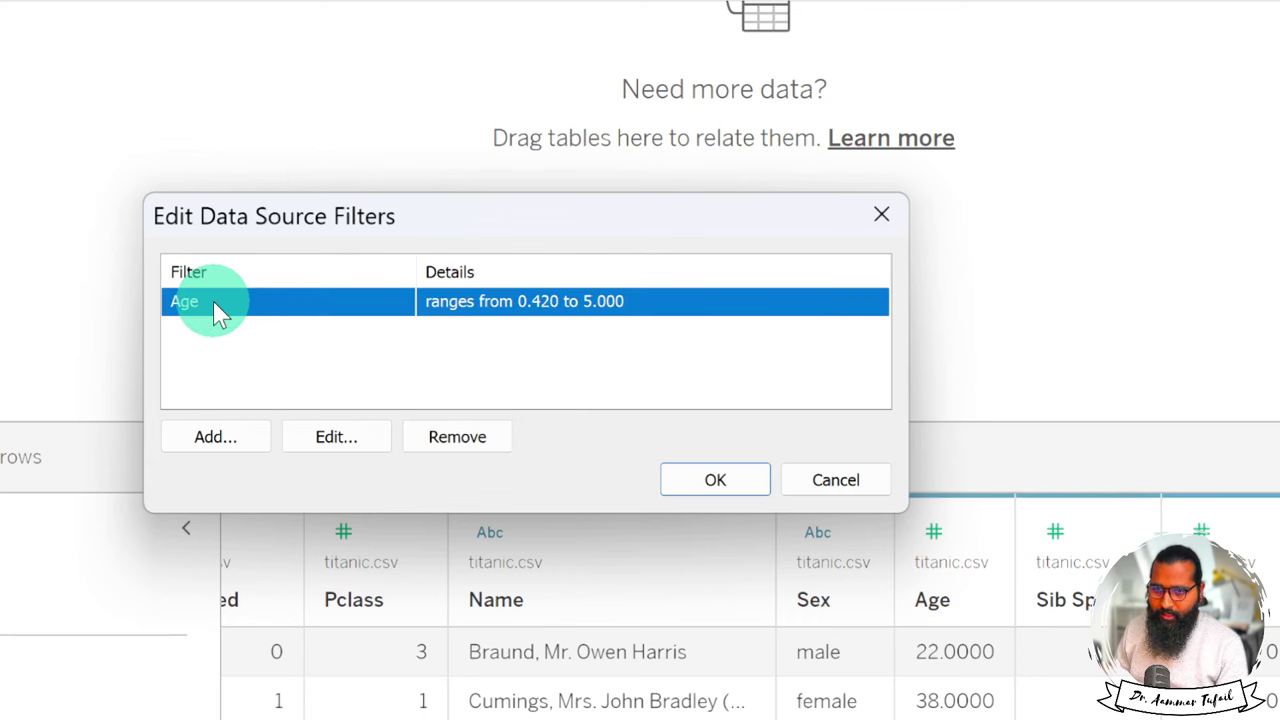
pyautogui.click(234, 436)
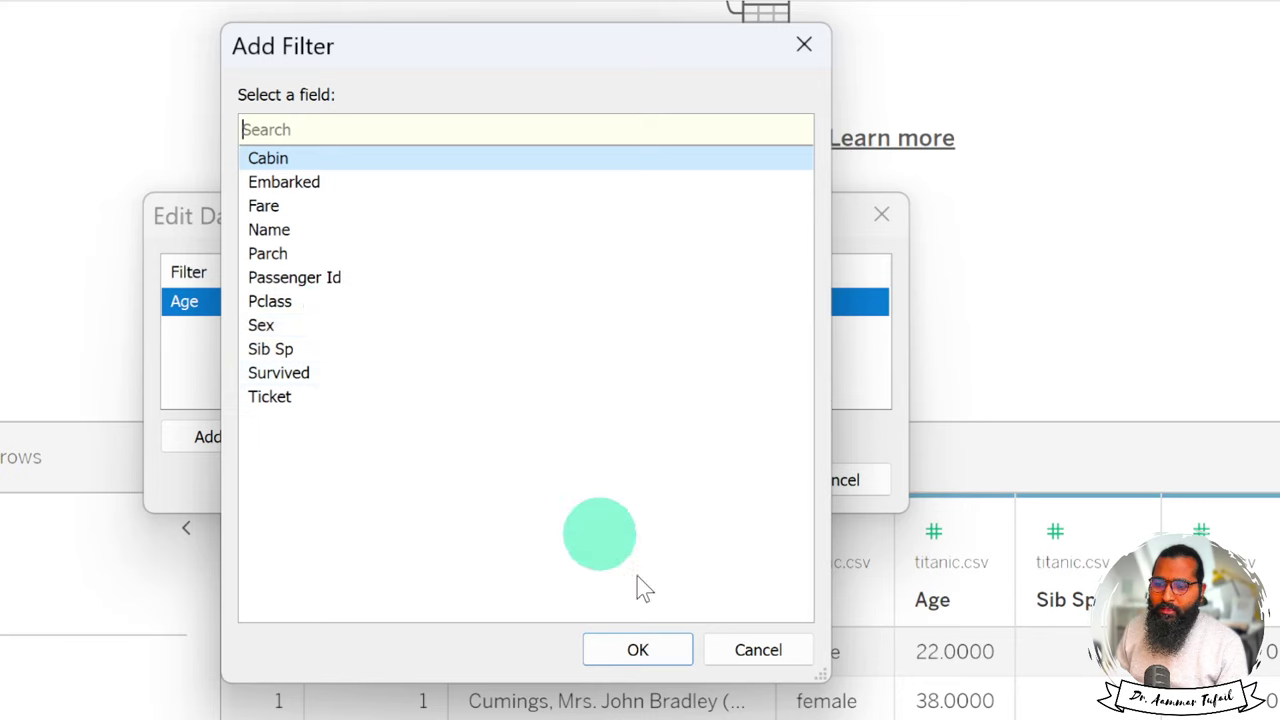
pyautogui.click(767, 642)
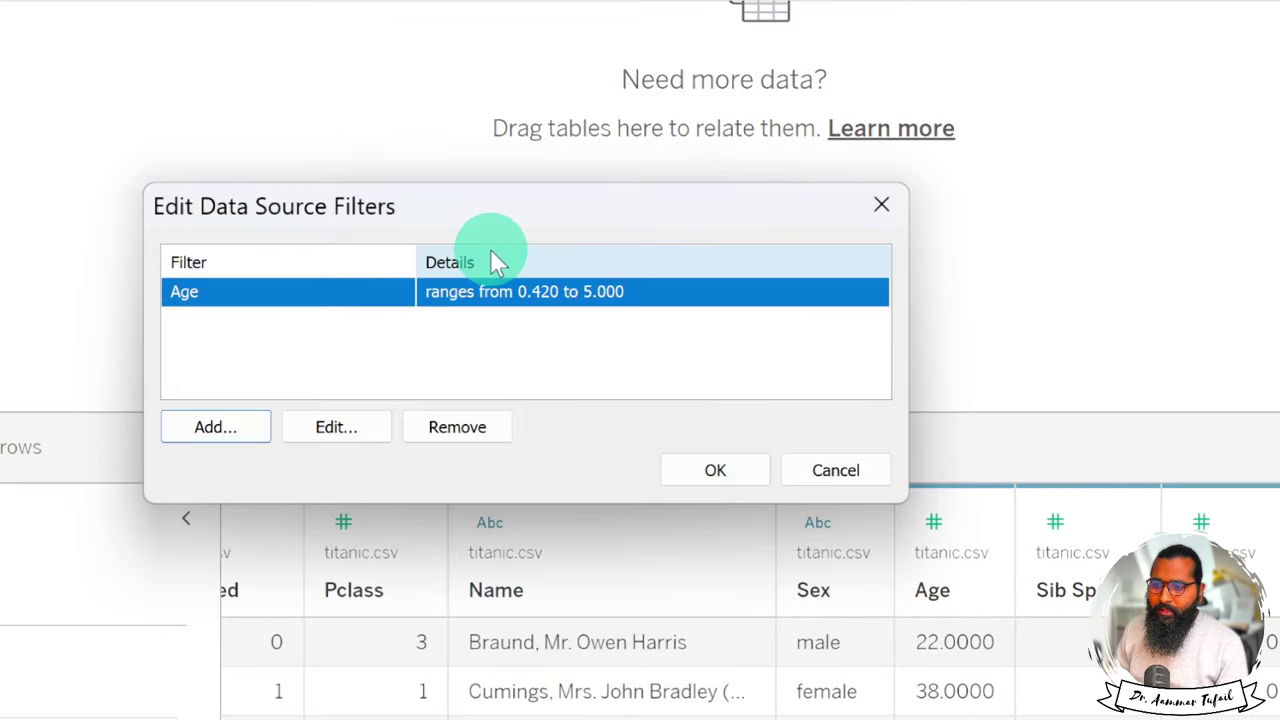
# - Reopen the Age filter and examine its At least, At most and Special conditions, including the null and non-null options
pyautogui.click(338, 428)
pyautogui.click(433, 184)
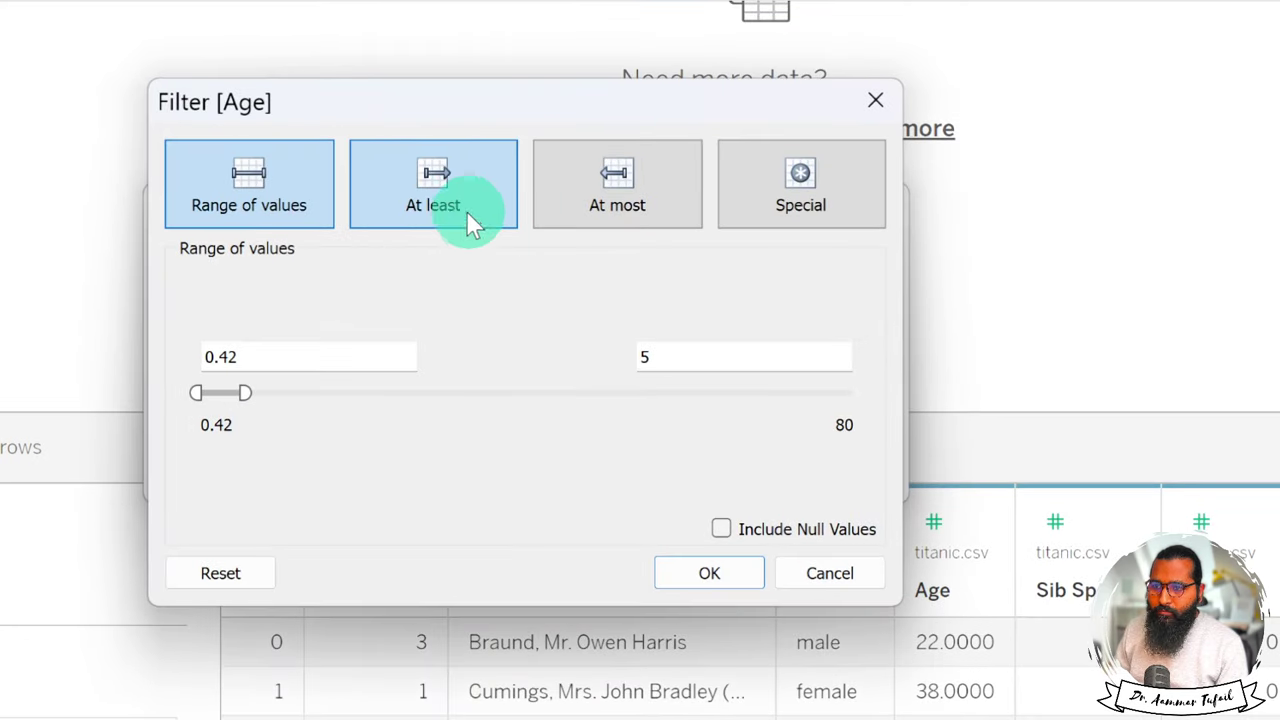
pyautogui.click(458, 218)
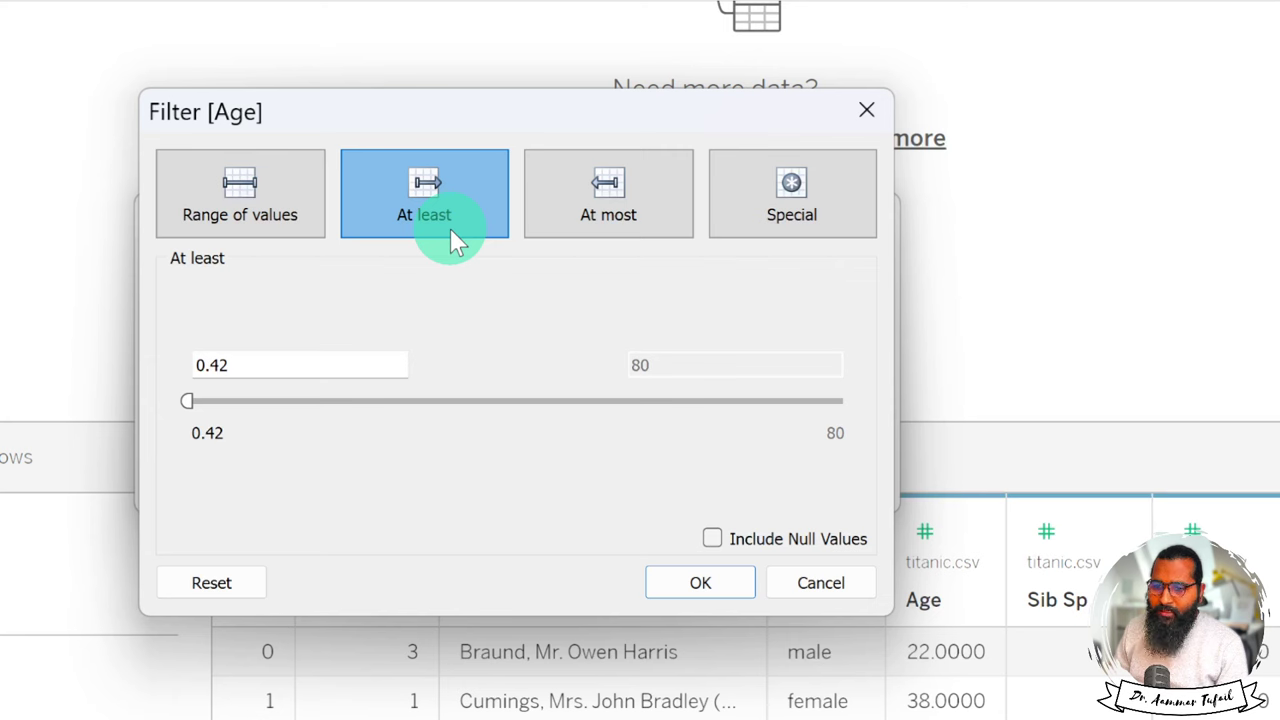
pyautogui.click(601, 197)
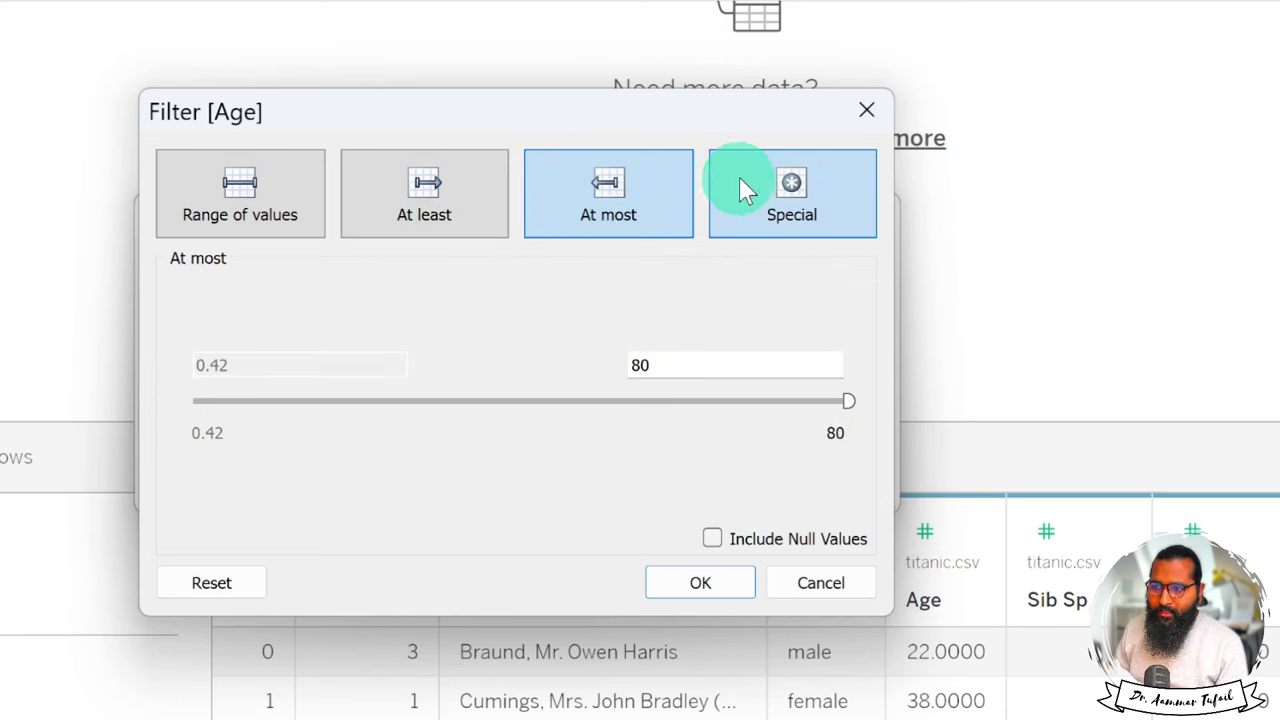
pyautogui.click(768, 170)
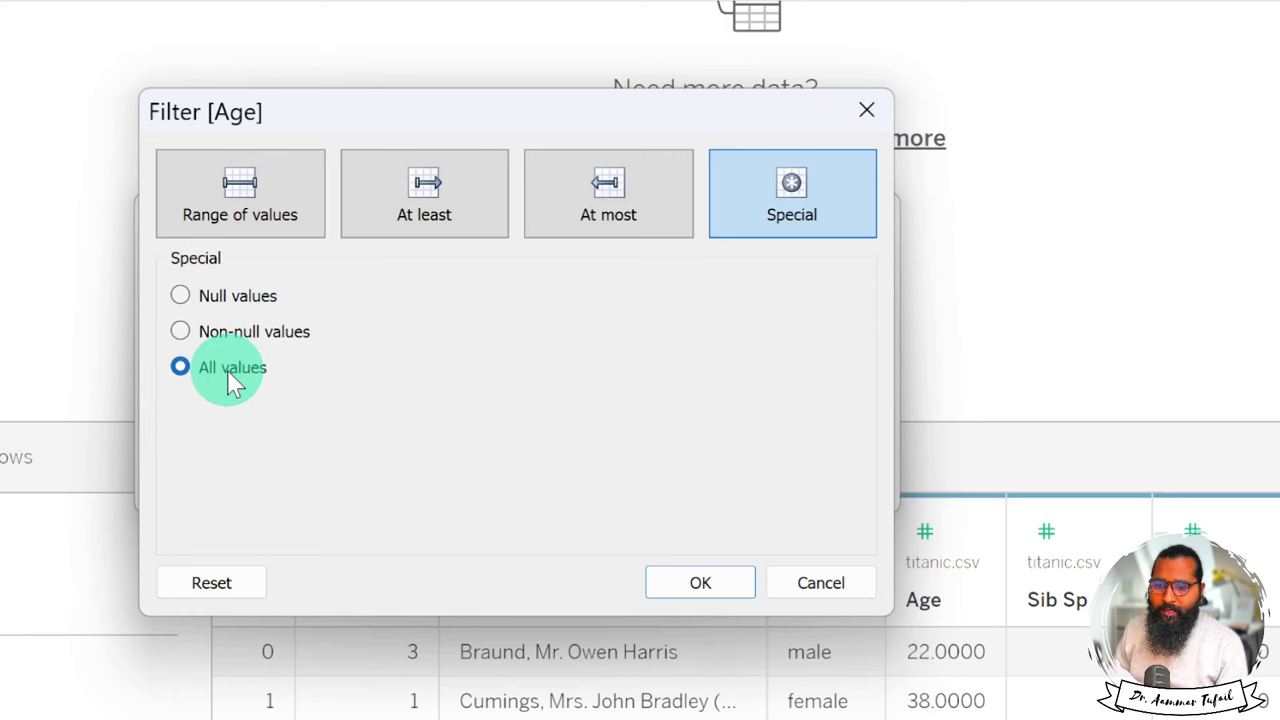
pyautogui.click(180, 296)
pyautogui.click(181, 332)
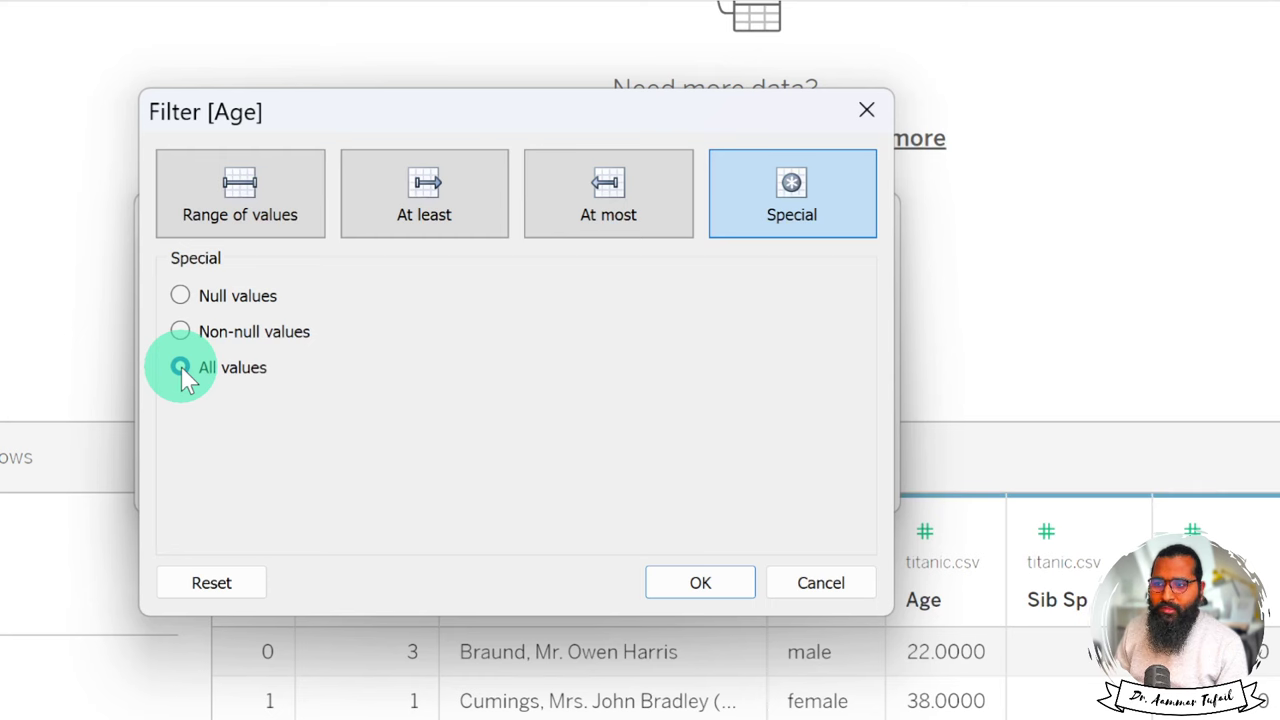
# - Return the Age filter to a range of values with an upper limit of 5 and apply the data source filters
pyautogui.click(240, 185)
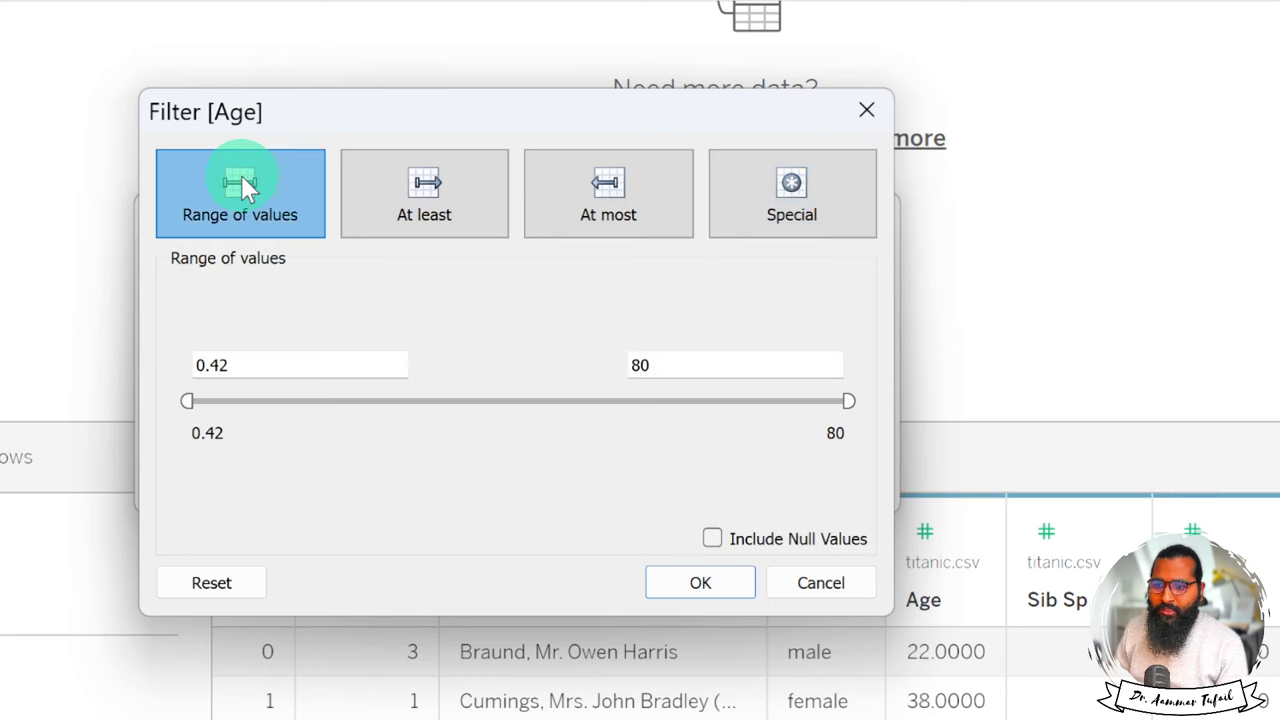
pyautogui.click(692, 362)
pyautogui.press('BackSpace')
pyautogui.press('BackSpace')
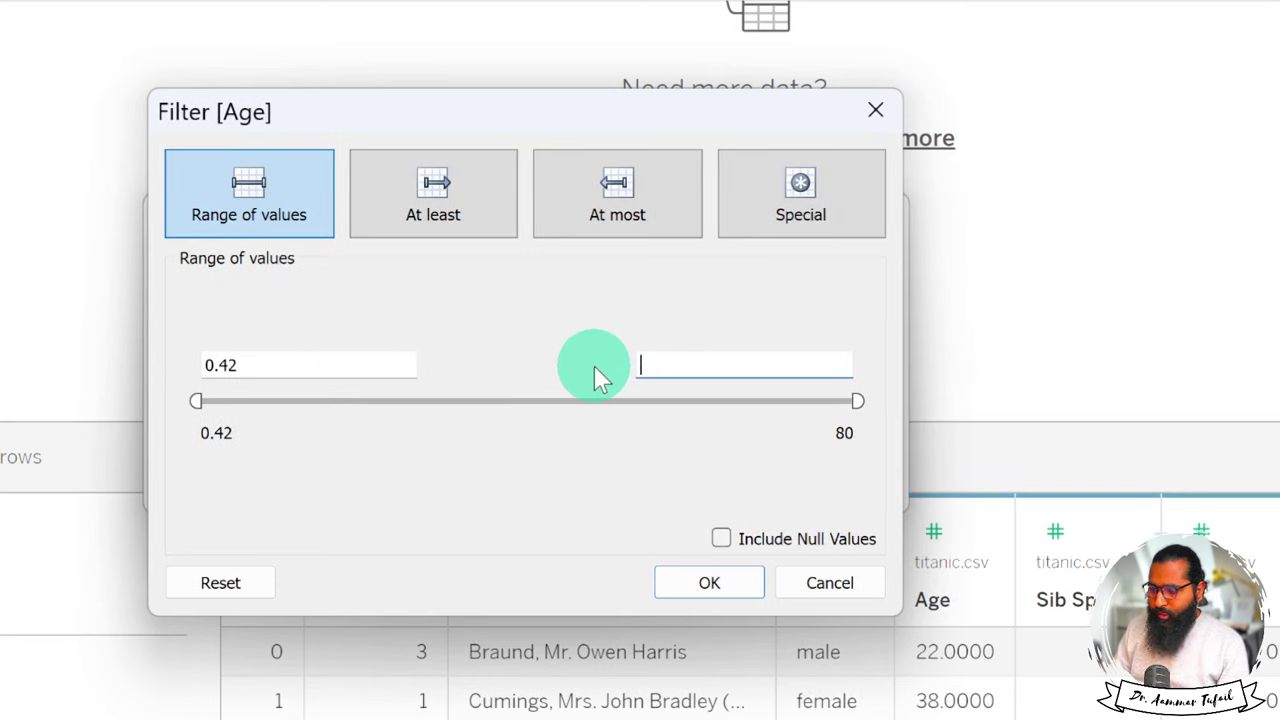
pyautogui.write('5')
pyautogui.click(707, 582)
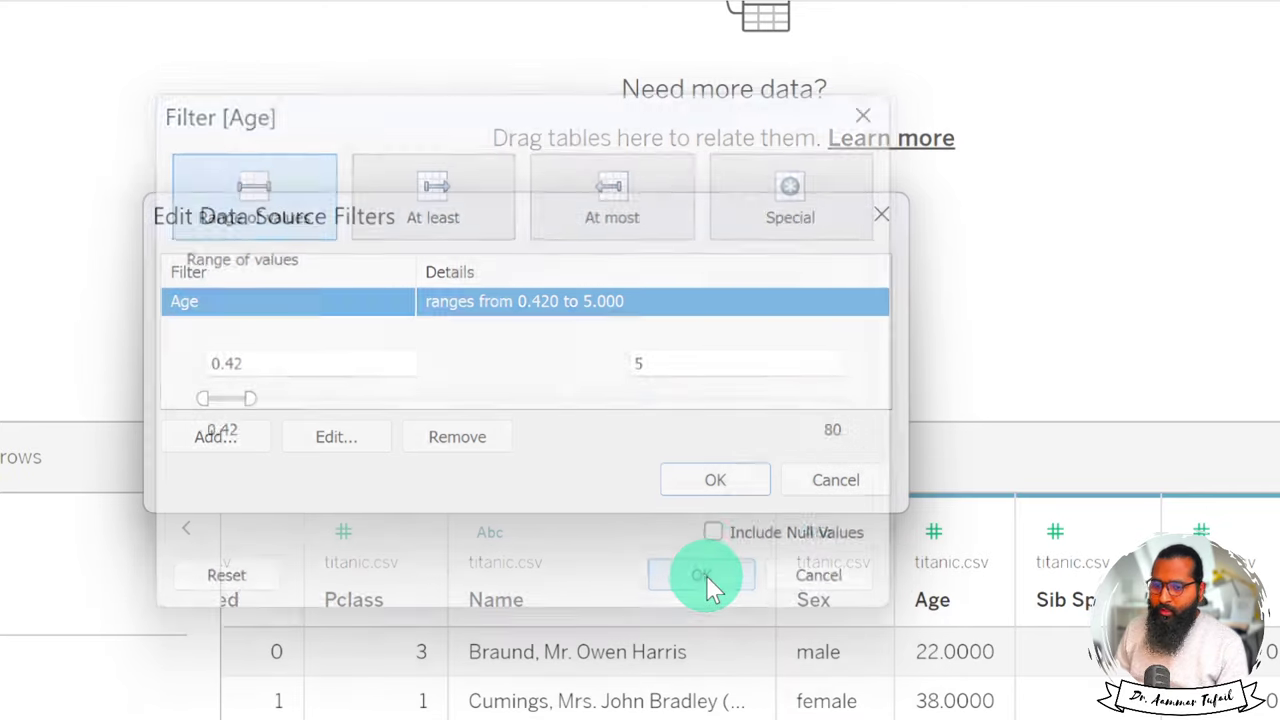
pyautogui.click(717, 470)
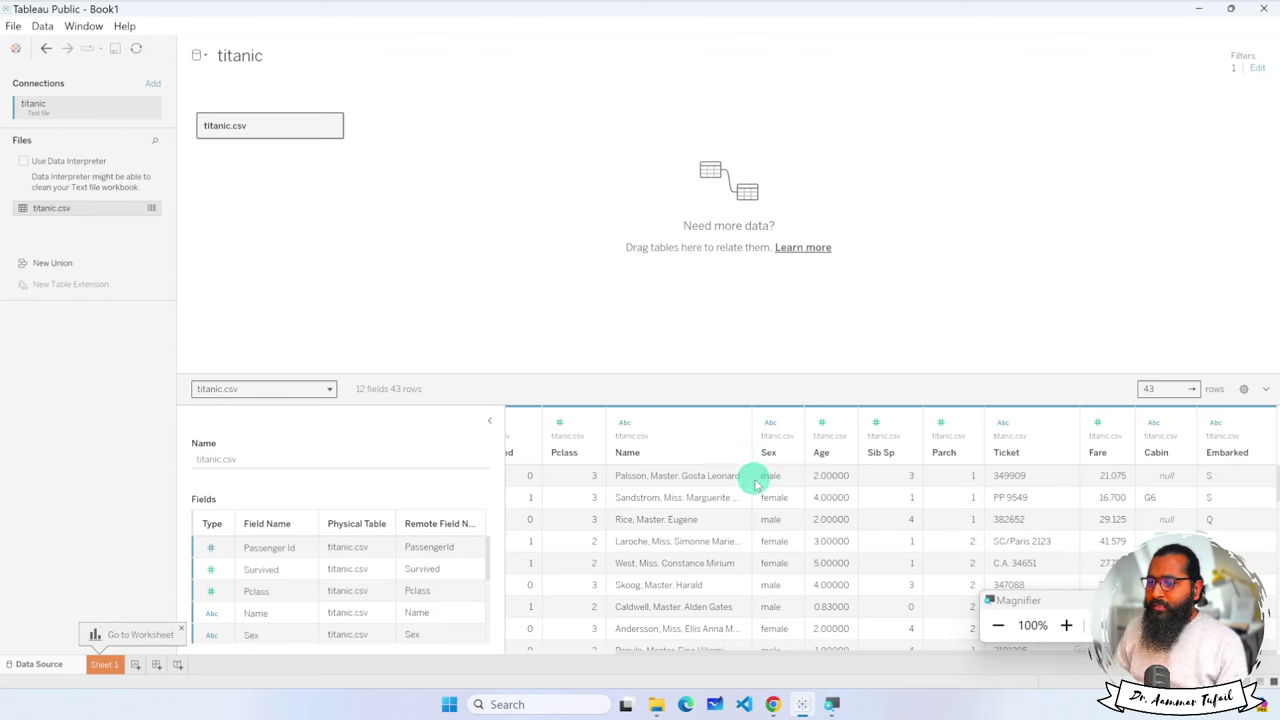
# - Examine the Age values throughout the filtered rows of titanic.csv
pyautogui.scroll(-5, 768, 525)
pyautogui.scroll(1, 773, 532)
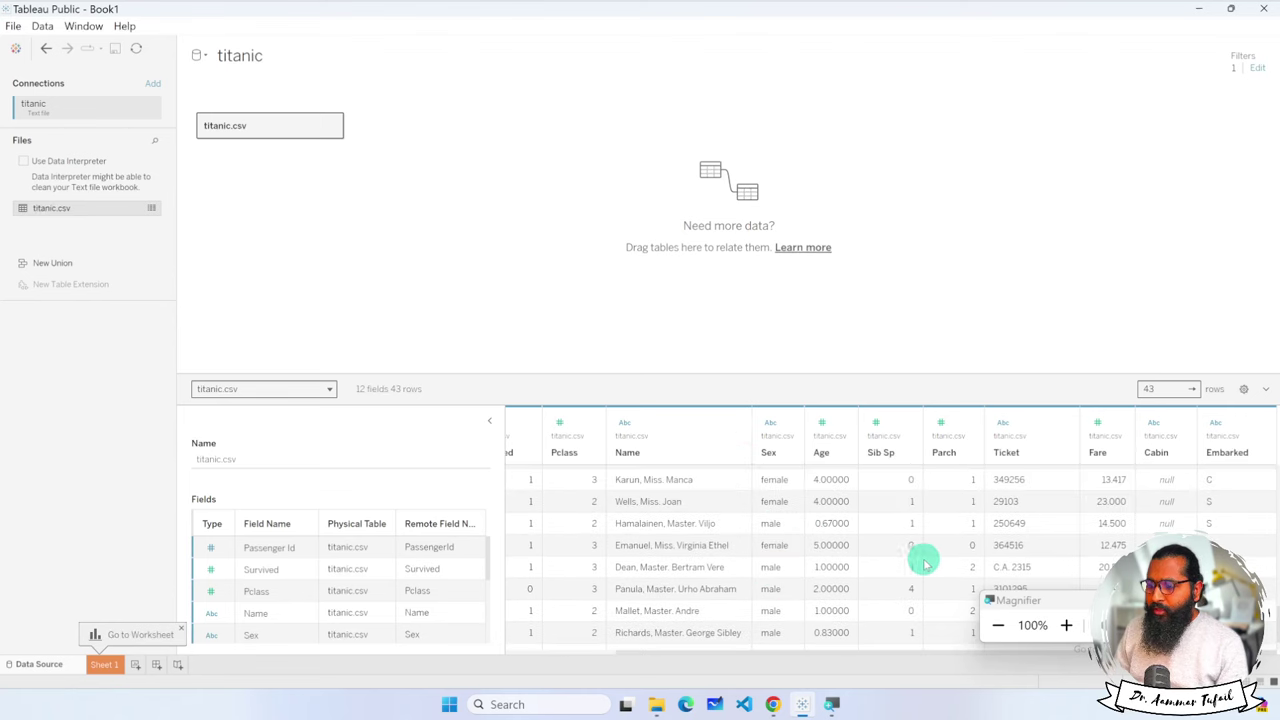
pyautogui.press('super+Escape')
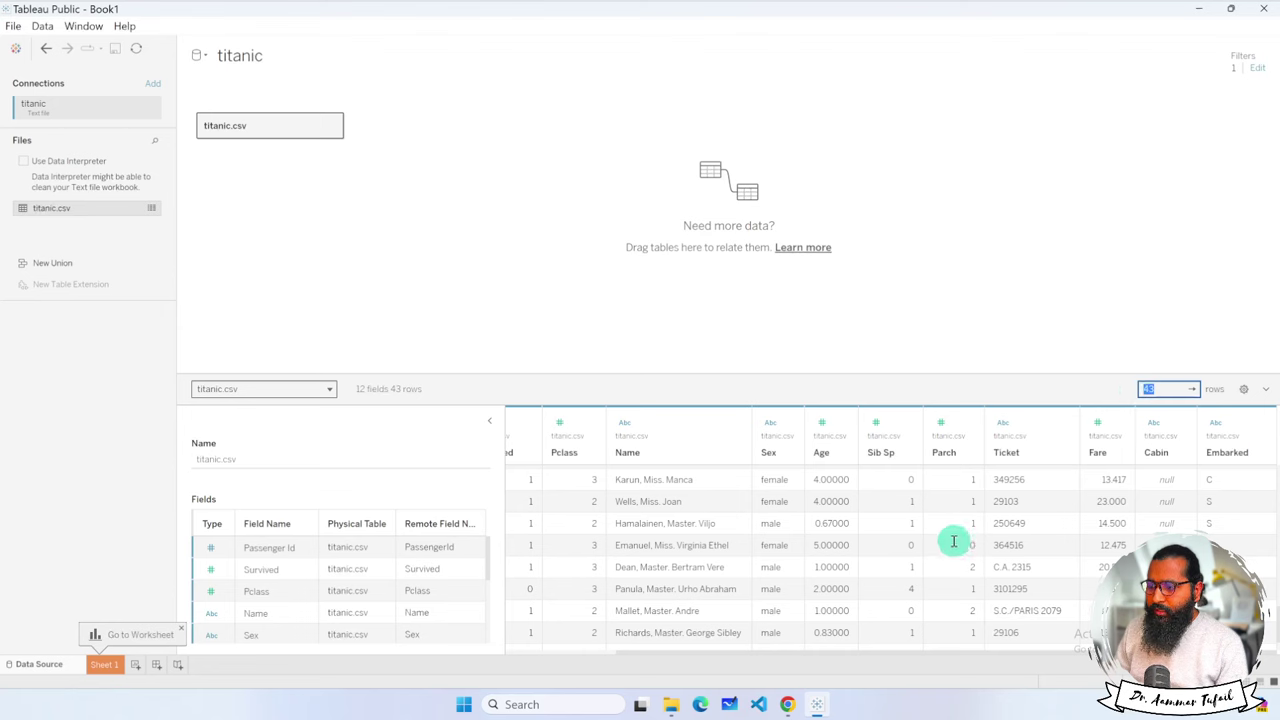
pyautogui.scroll(-1, 953, 540)
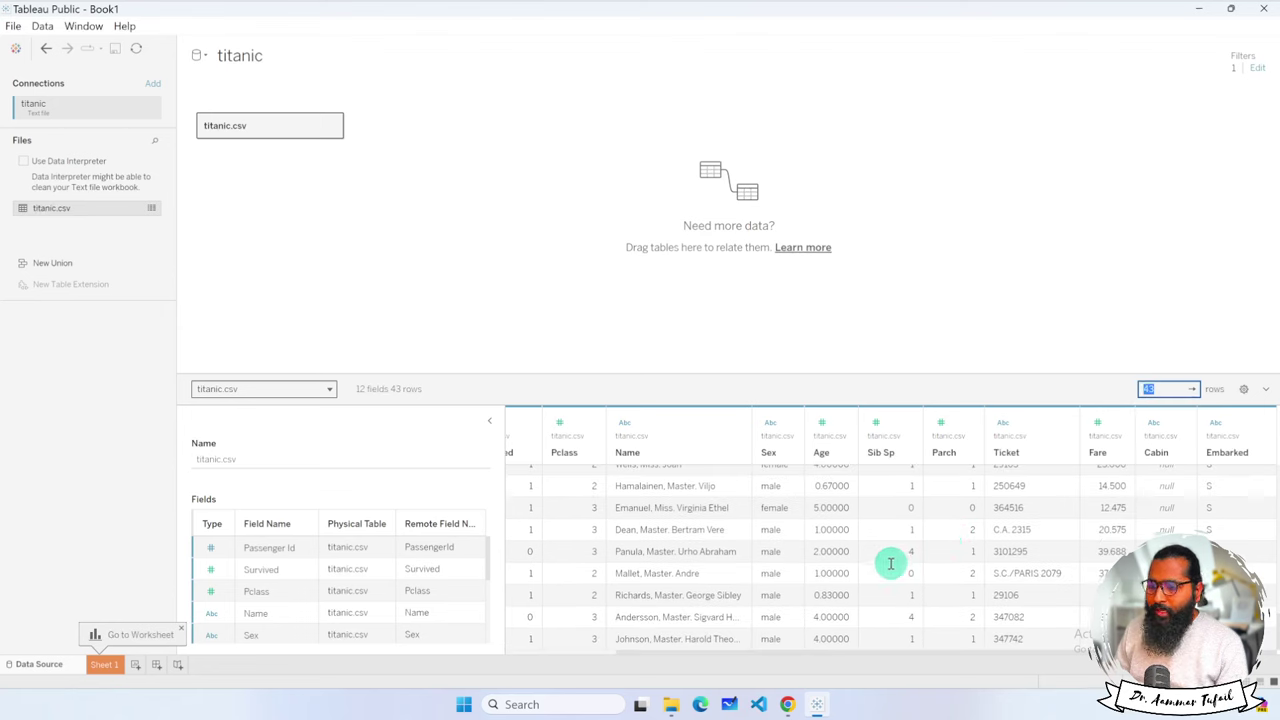
pyautogui.scroll(2, 890, 563)
pyautogui.scroll(-2, 862, 555)
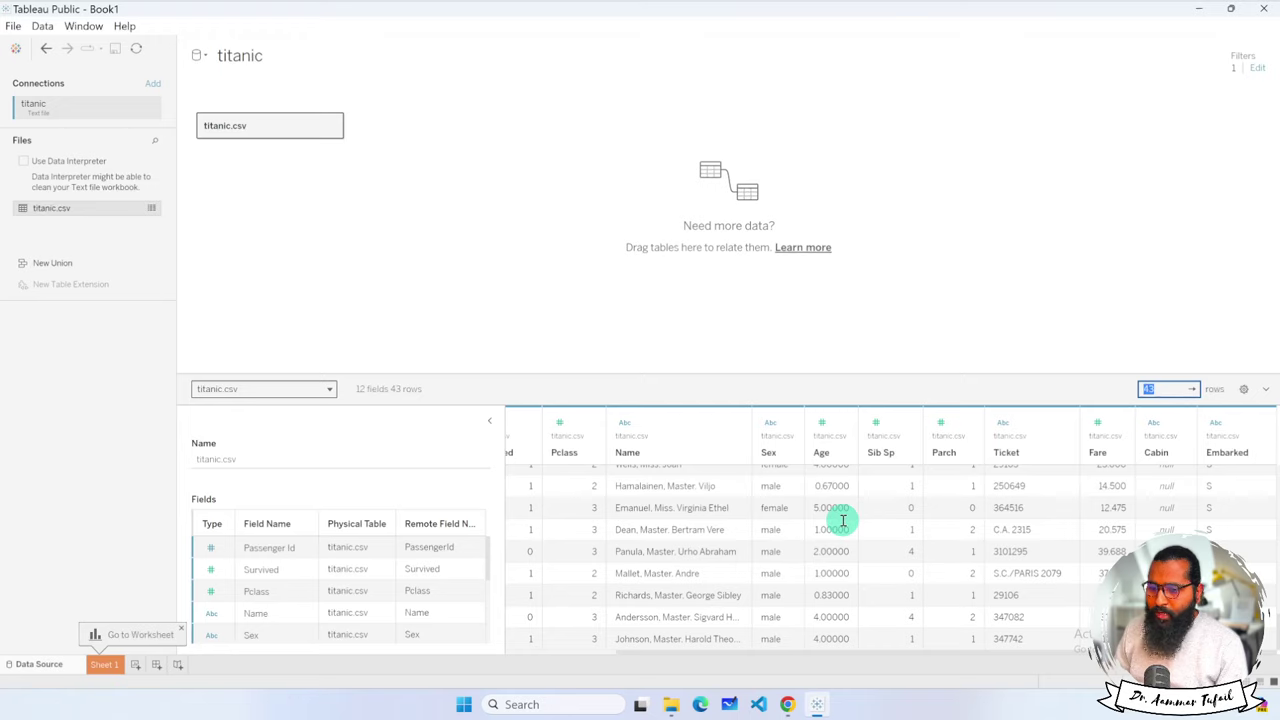
pyautogui.press('super+plus')
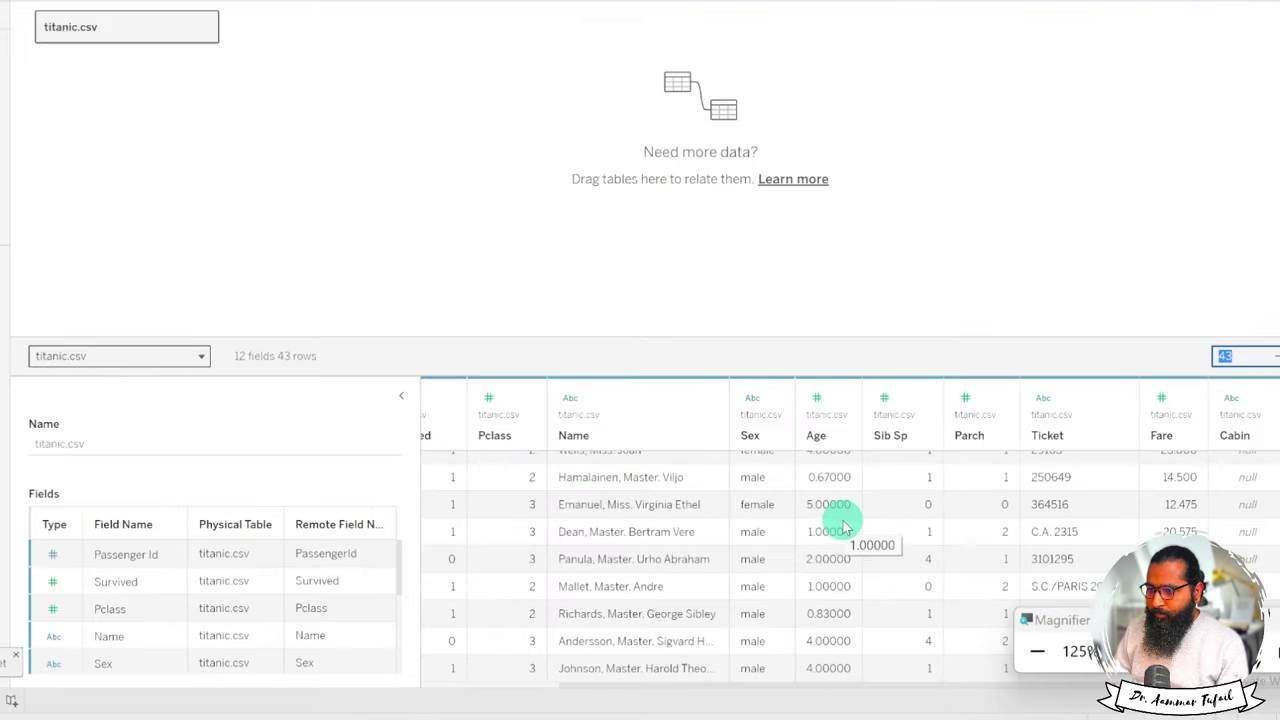
pyautogui.press('super+plus')
pyautogui.scroll(-5, 843, 527)
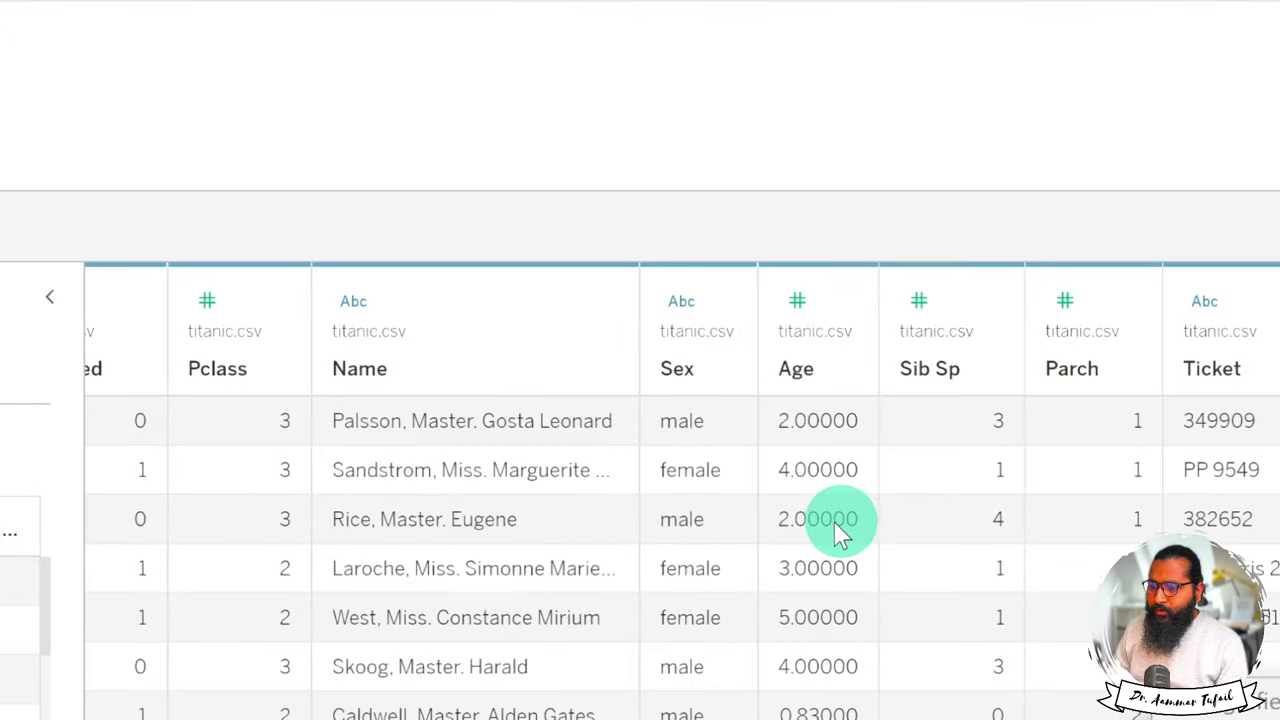
pyautogui.scroll(-5, 806, 589)
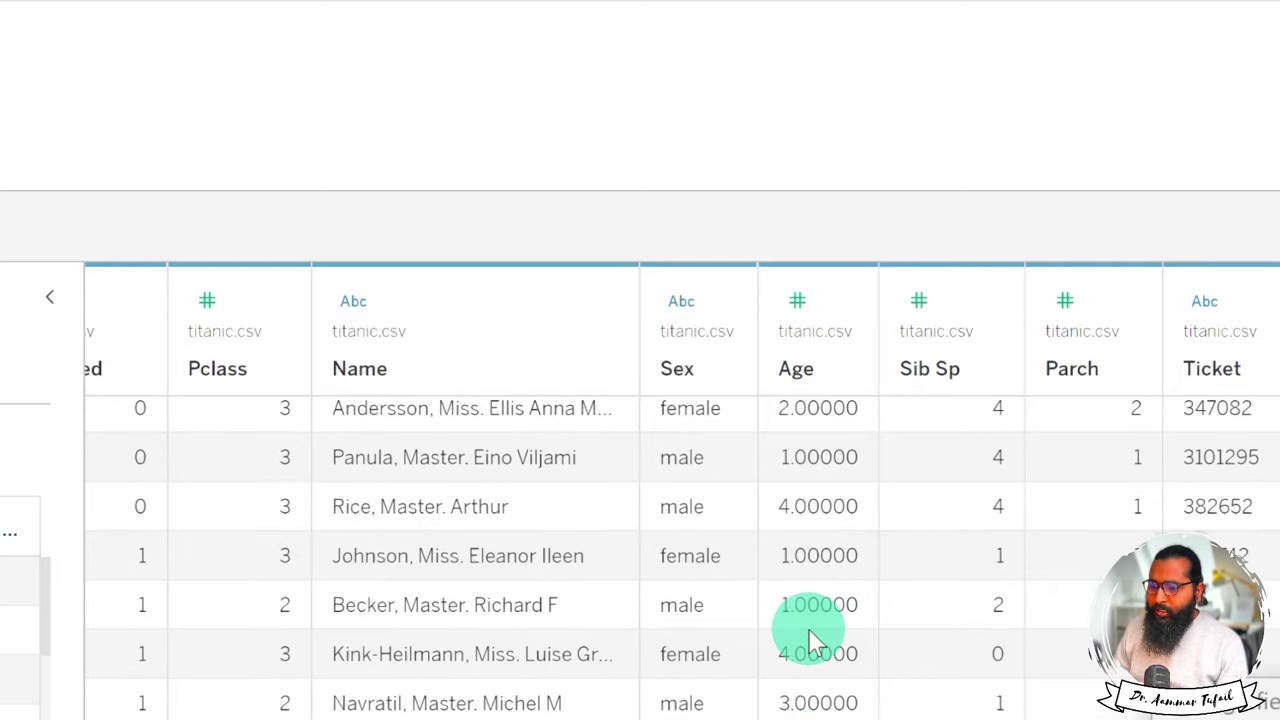
pyautogui.scroll(-10, 810, 635)
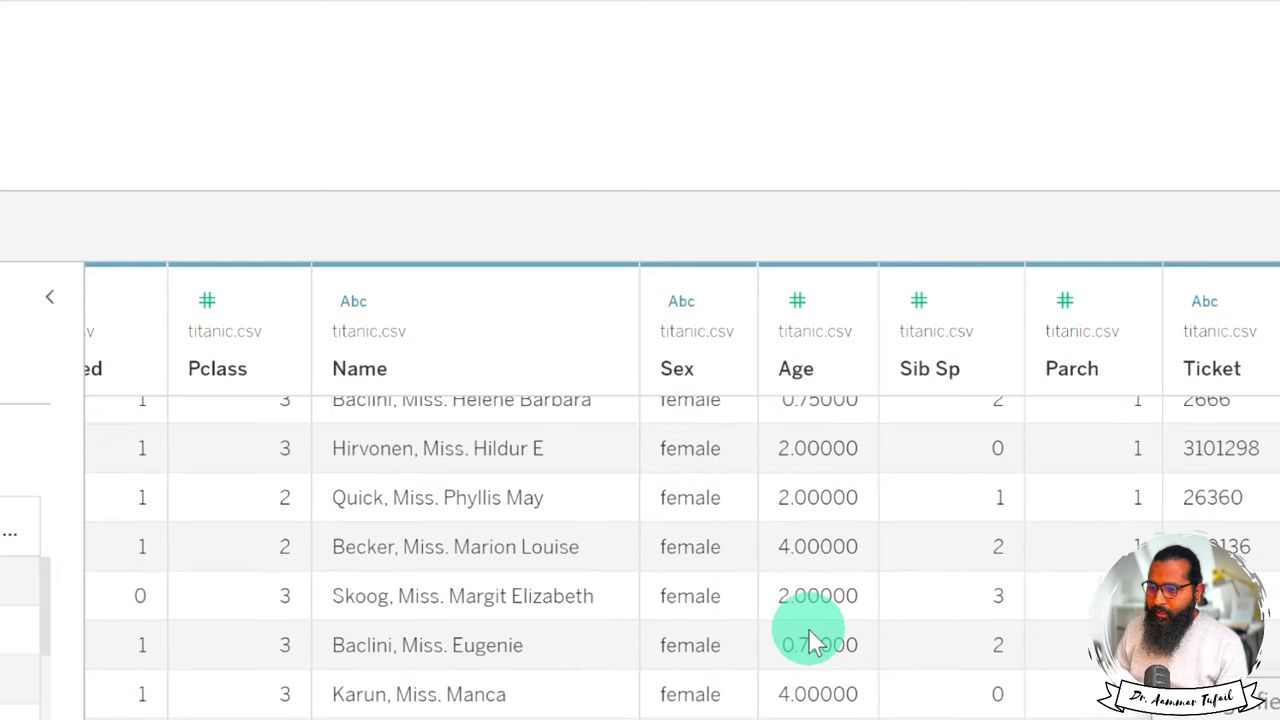
pyautogui.scroll(-5, 810, 640)
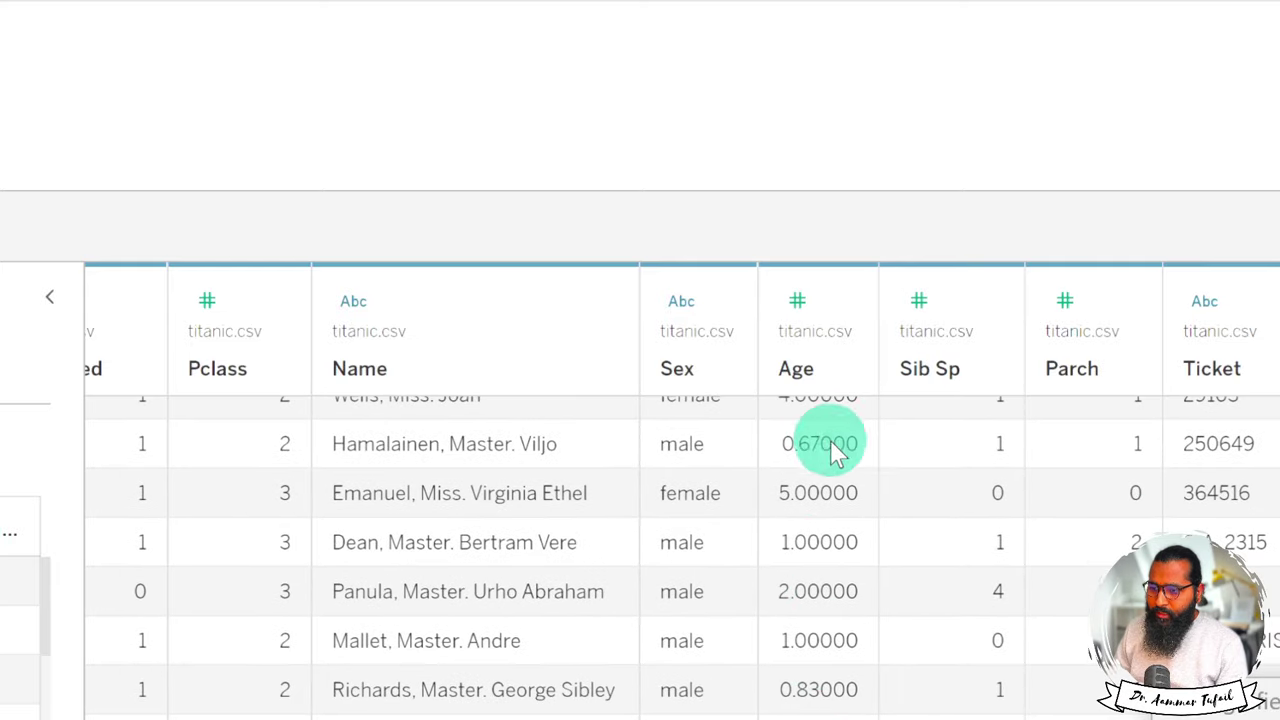
pyautogui.scroll(10, 831, 627)
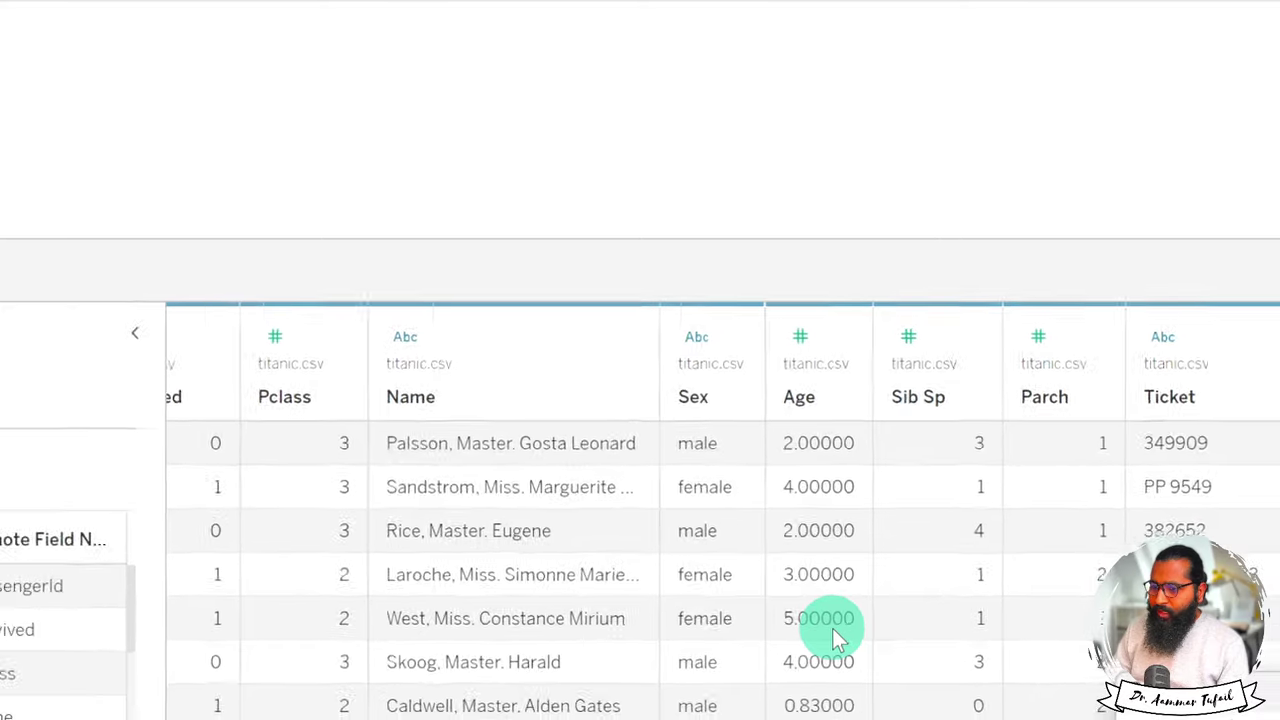
# - Add a data source filter on the Sex field that keeps only male, and apply it alongside the Age filter
pyautogui.press('super+minus')
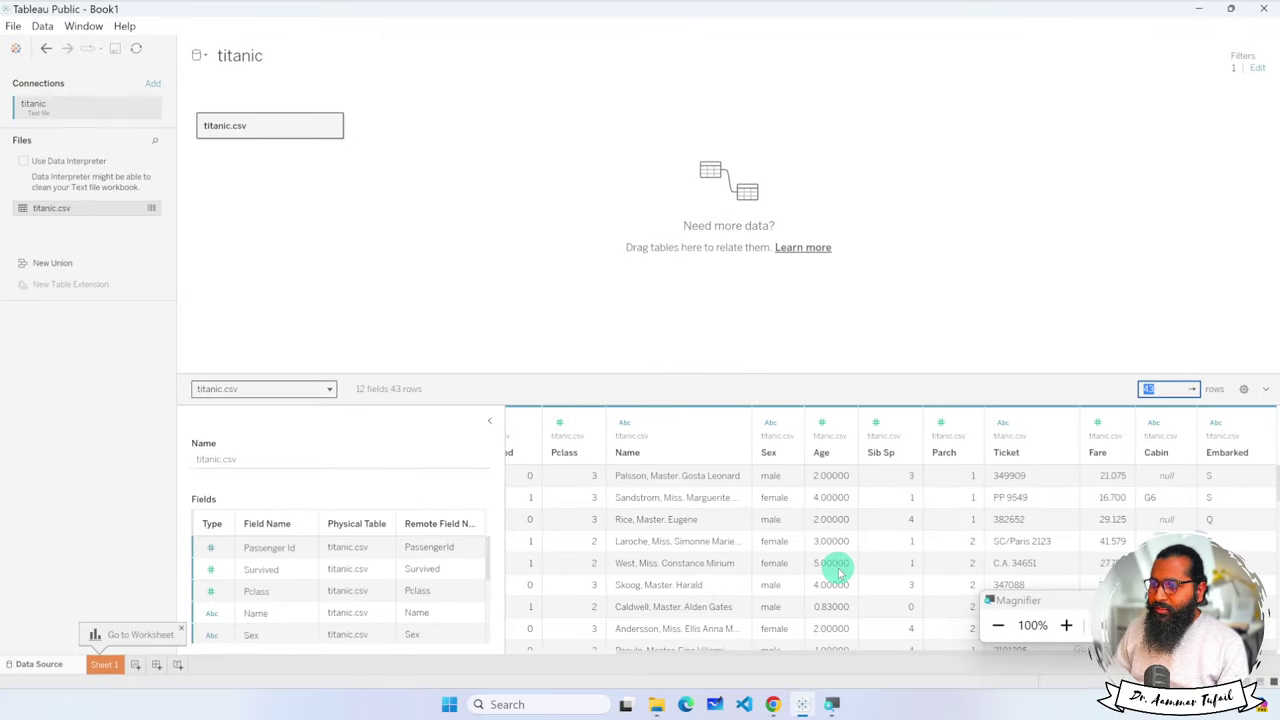
pyautogui.click(1257, 69)
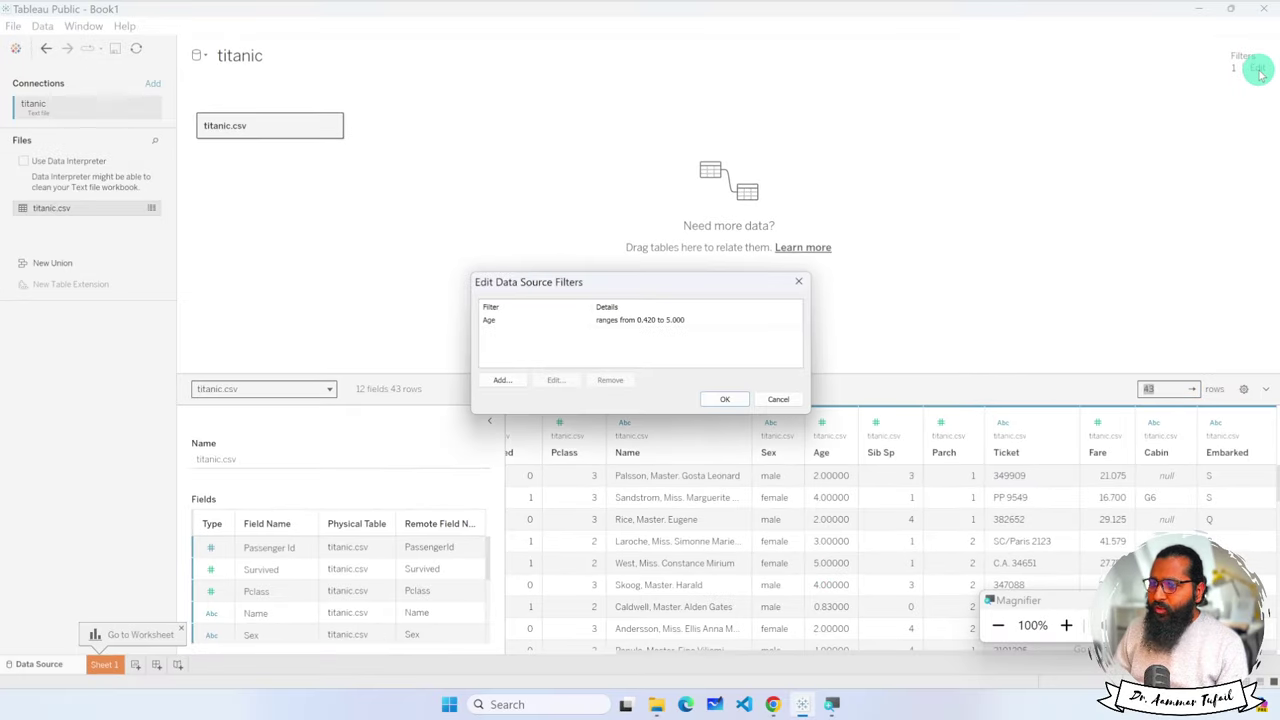
pyautogui.press('super+plus')
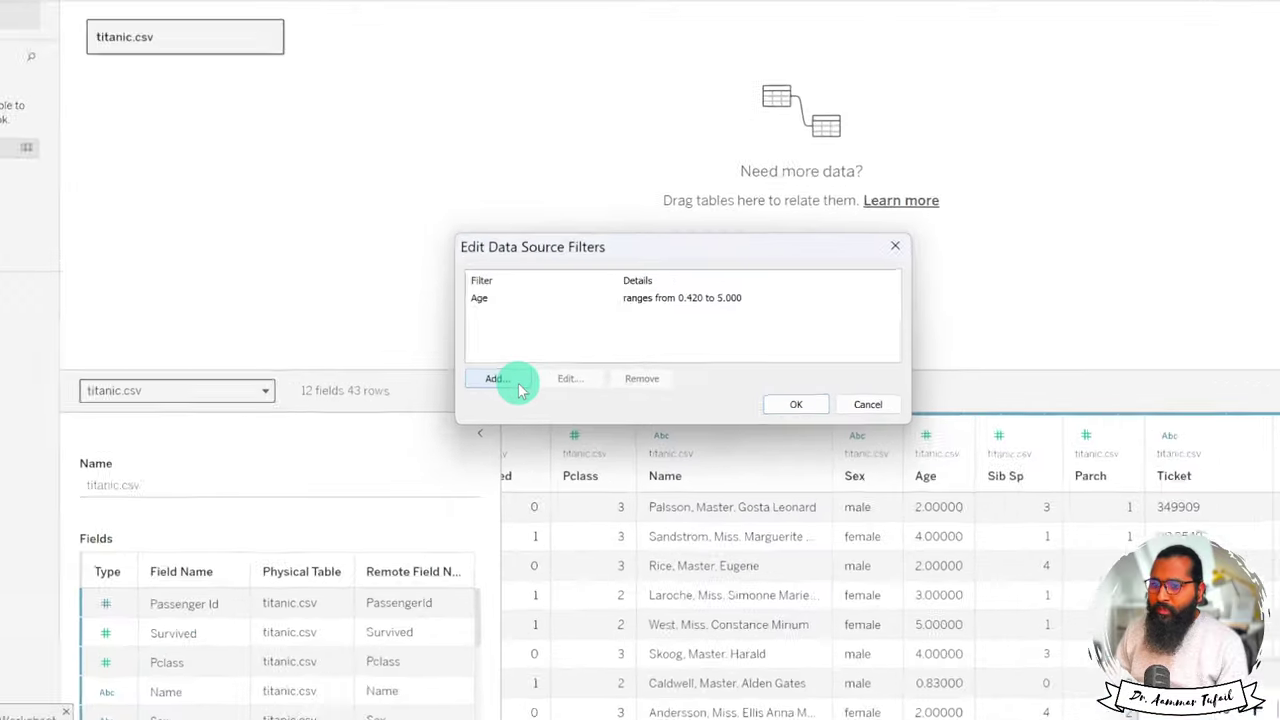
pyautogui.click(515, 385)
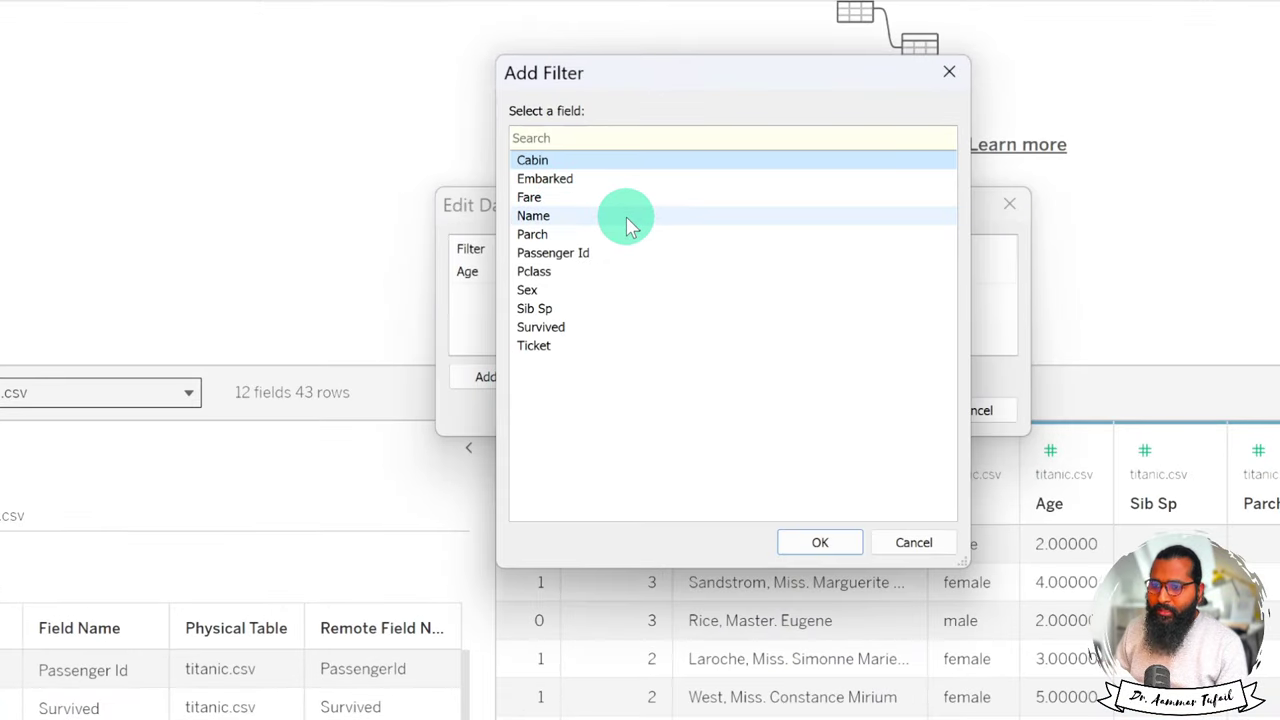
pyautogui.click(634, 289)
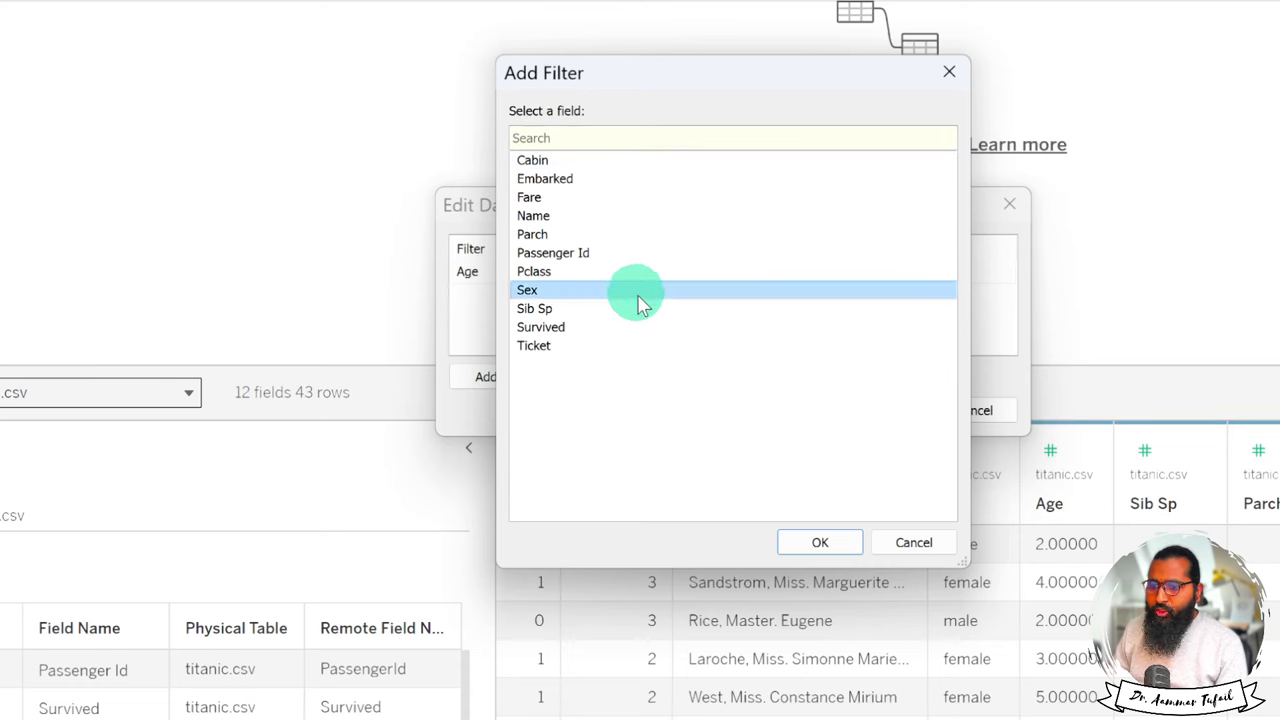
pyautogui.click(820, 545)
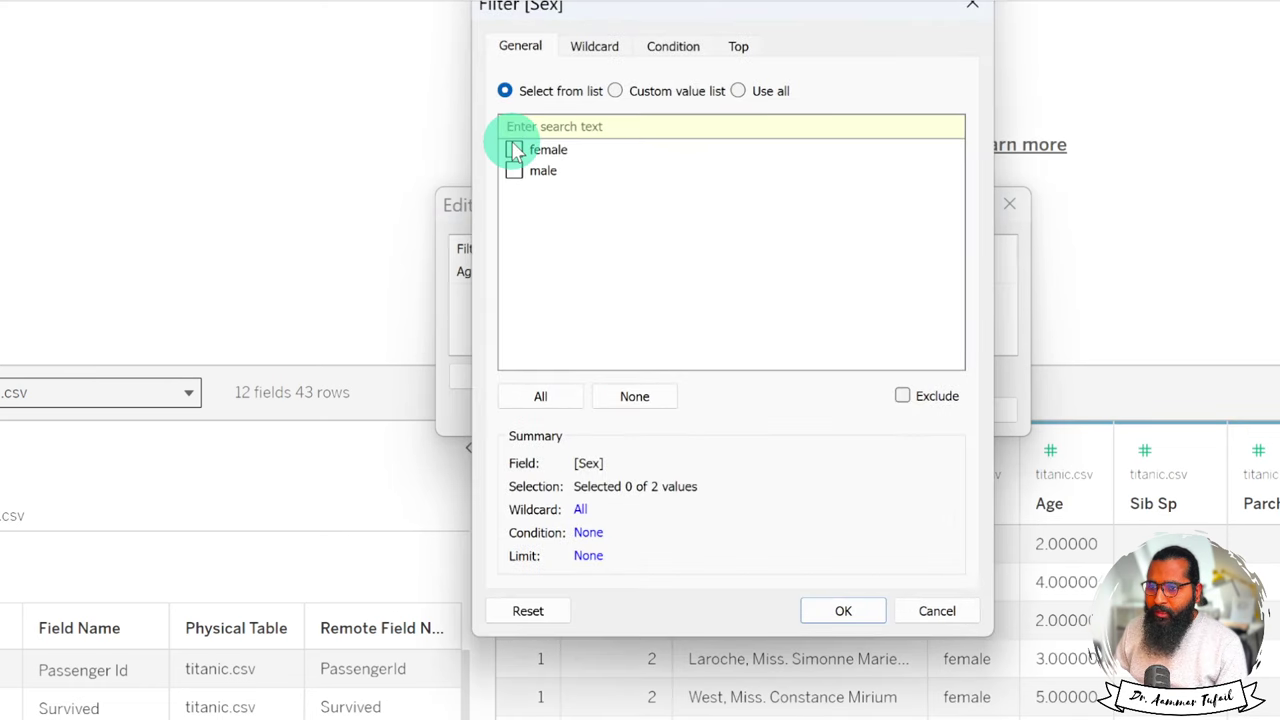
pyautogui.click(843, 610)
pyautogui.click(871, 411)
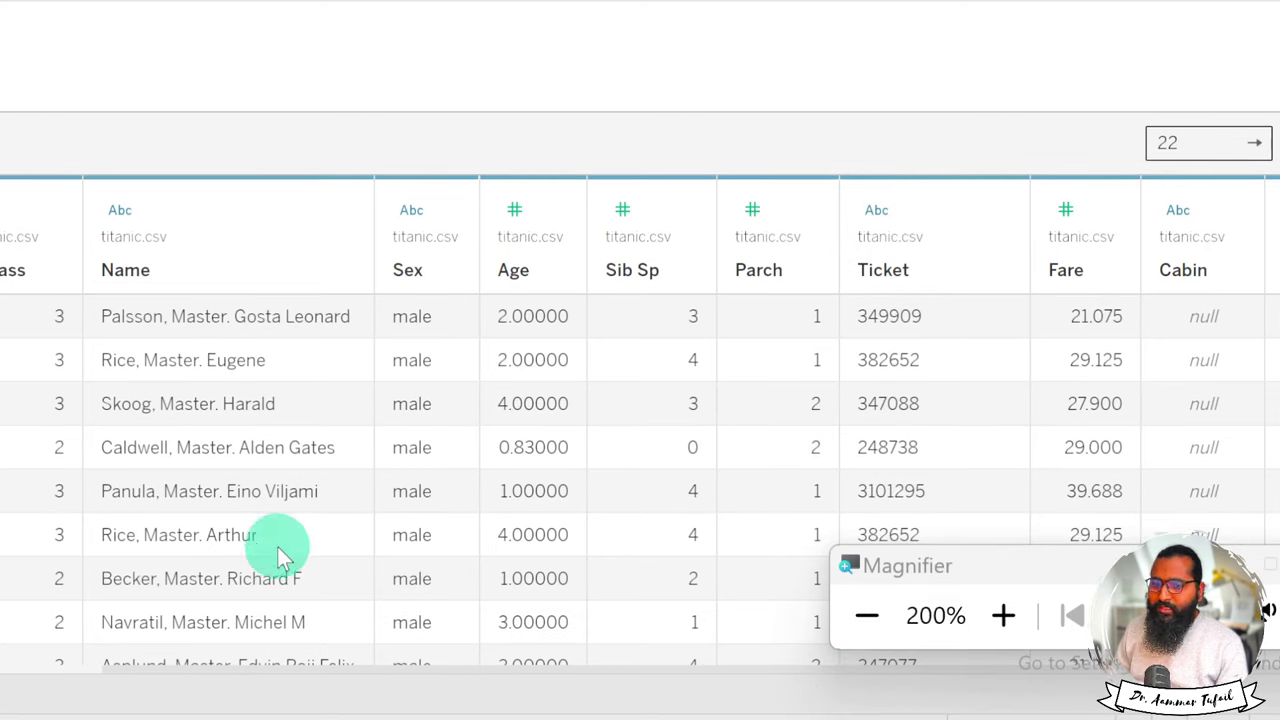
# - Remove both the Age and Sex data source filters, apply the change, and reload the preview at 100 rows
pyautogui.press('super+minus')
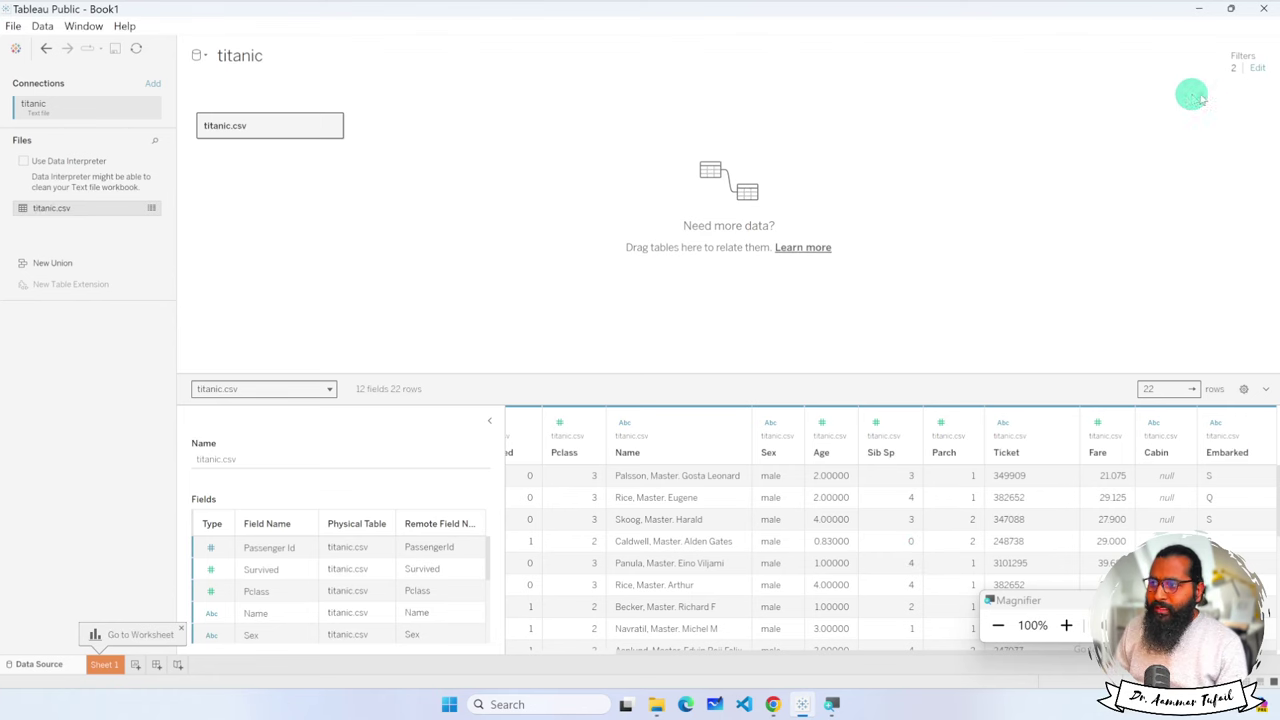
pyautogui.click(1257, 70)
pyautogui.click(535, 335)
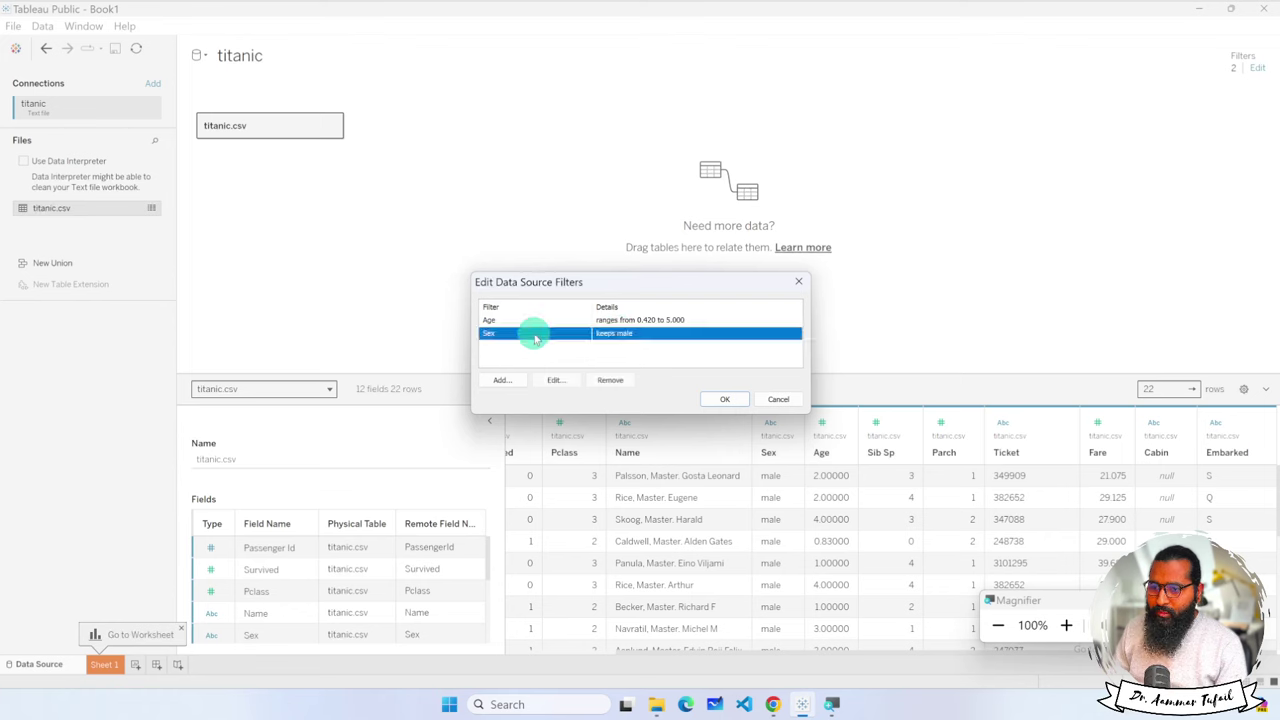
pyautogui.keyDown('shift'); pyautogui.click(521, 322); pyautogui.keyUp('shift')
pyautogui.click(610, 380)
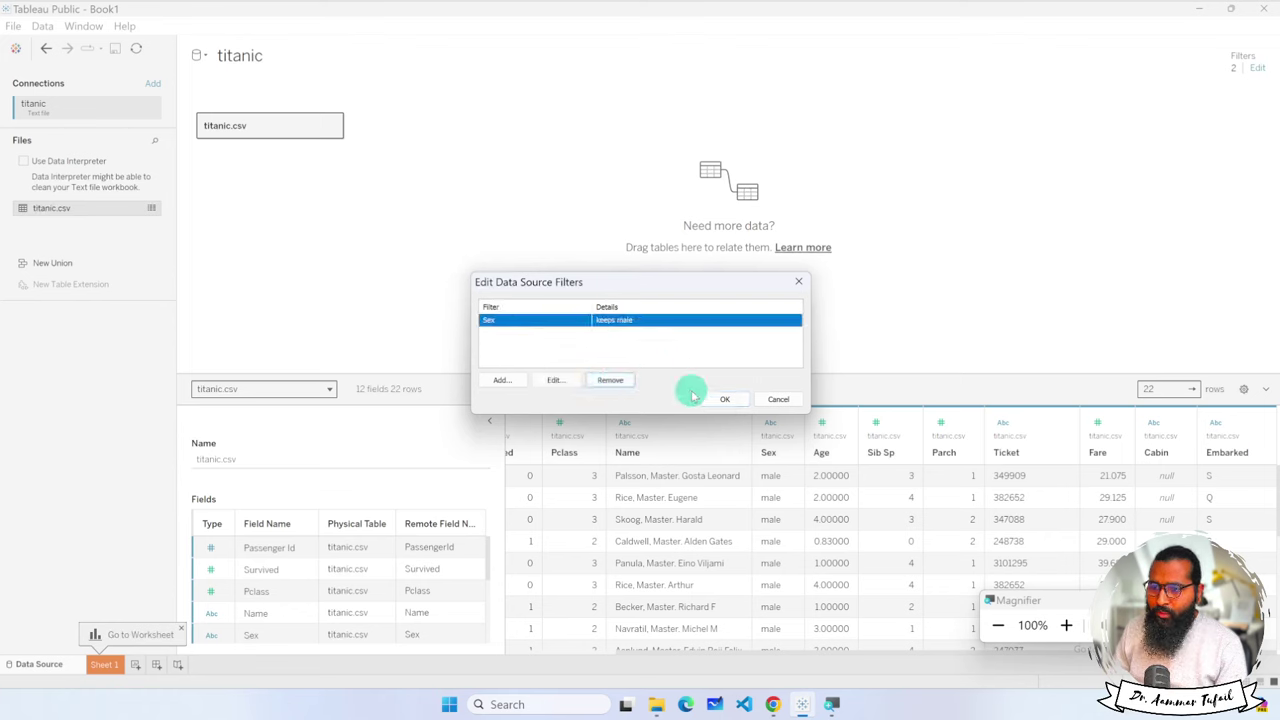
pyautogui.click(612, 381)
pyautogui.click(720, 399)
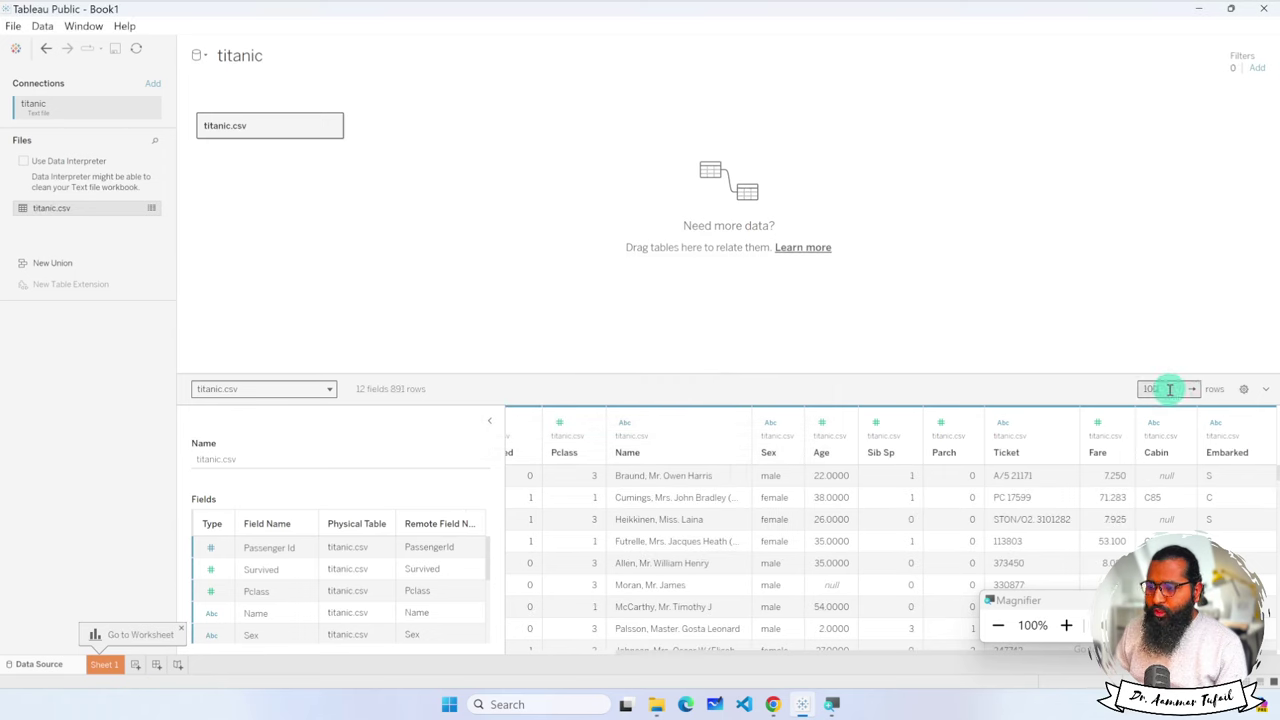
pyautogui.moveTo(1169, 389); pyautogui.dragTo(1119, 392)
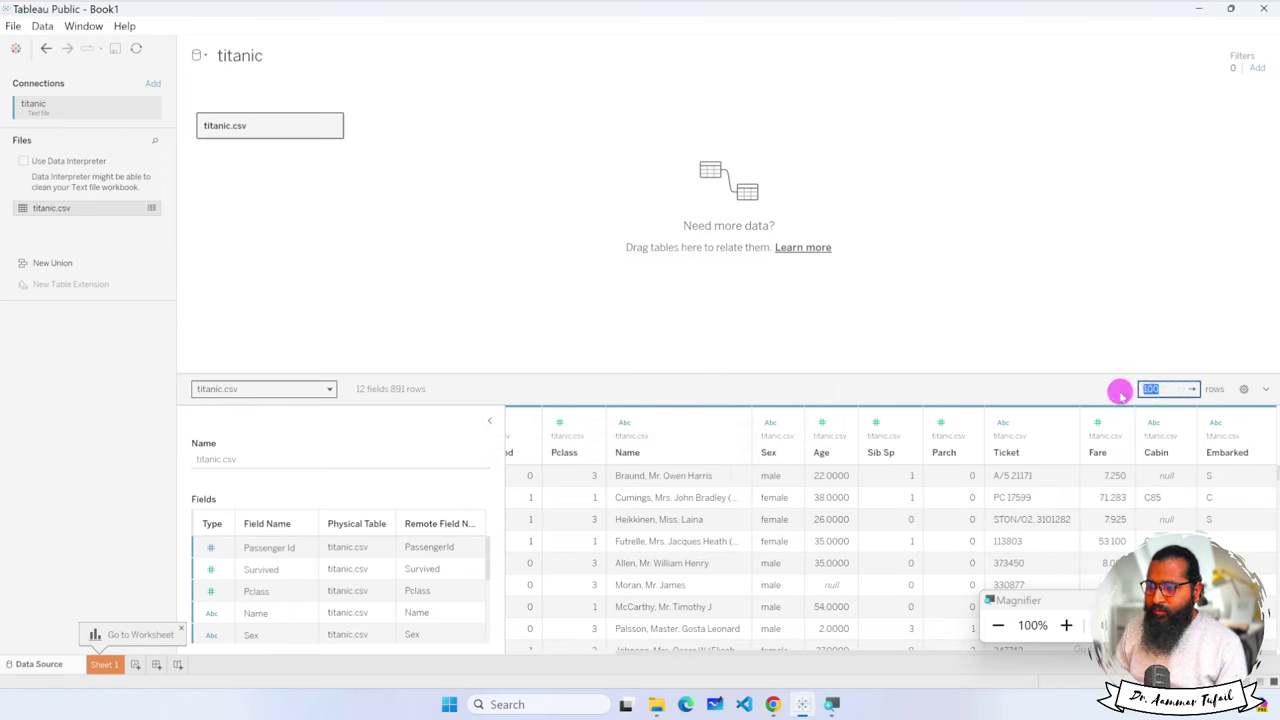
pyautogui.click(1194, 392)
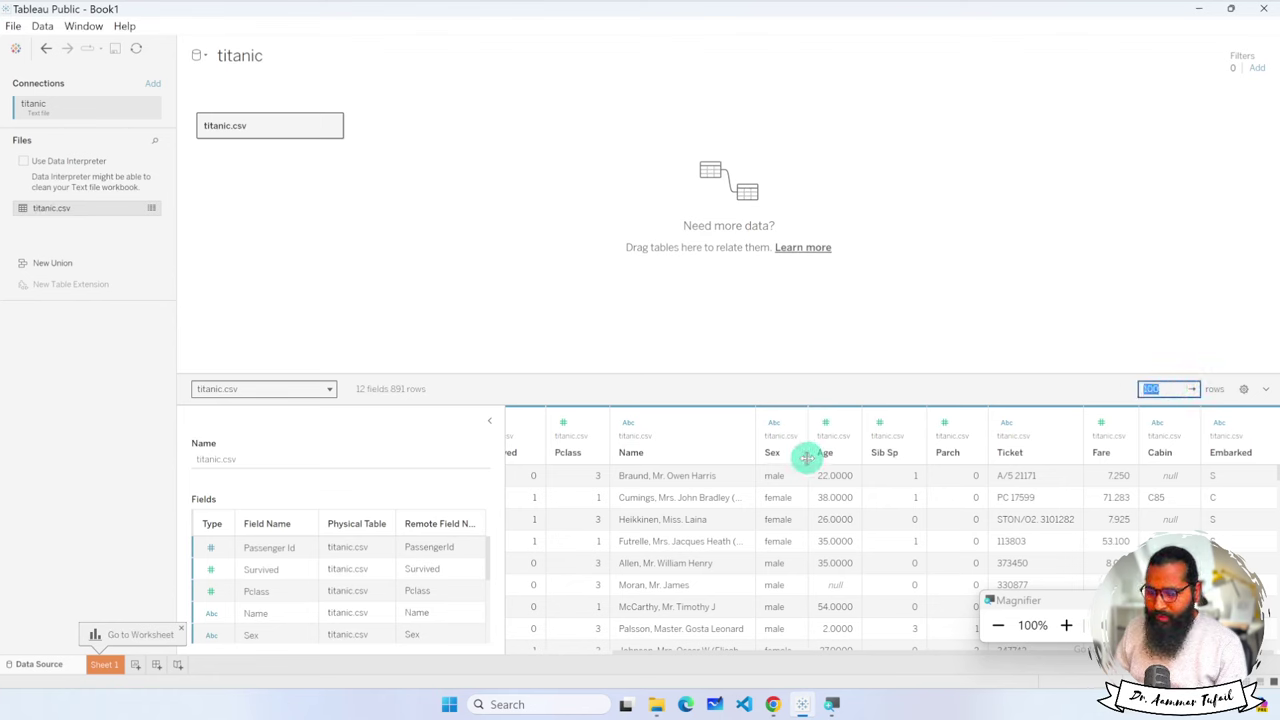
# - Add a data source filter on Survived with a range of values from 1 to 1, and apply it
pyautogui.click(1257, 67)
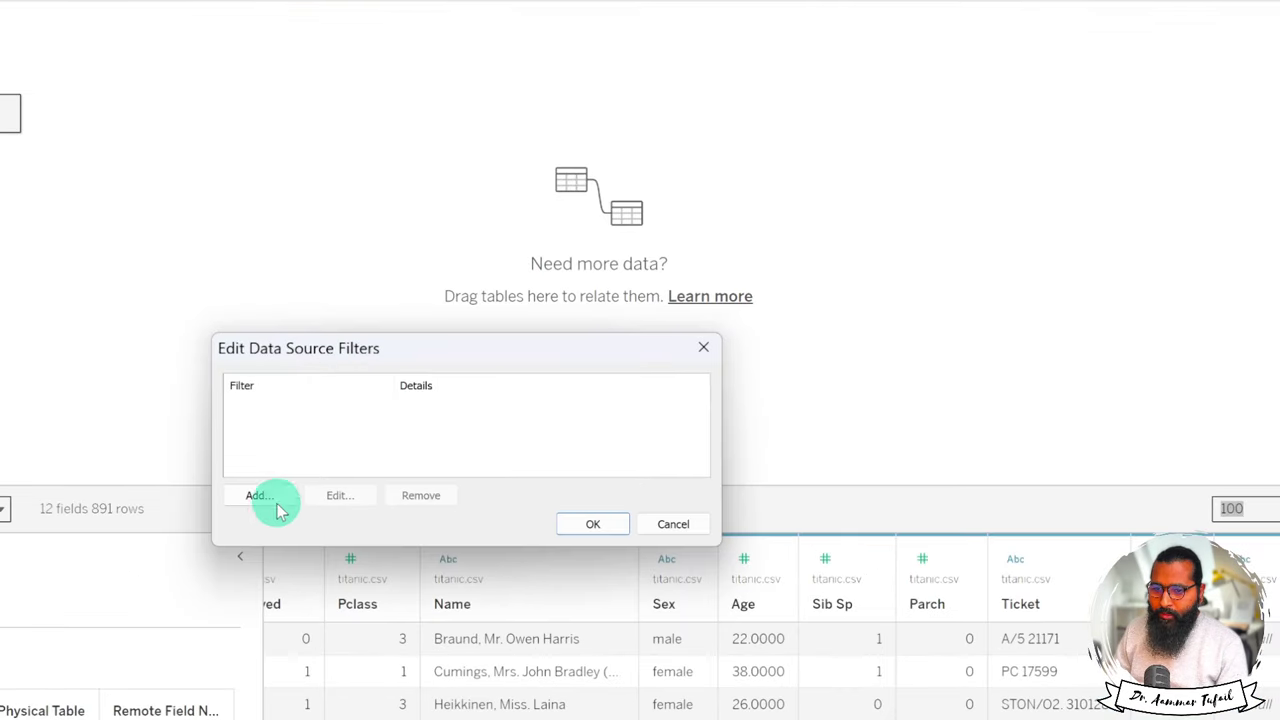
pyautogui.click(503, 380)
pyautogui.click(312, 468)
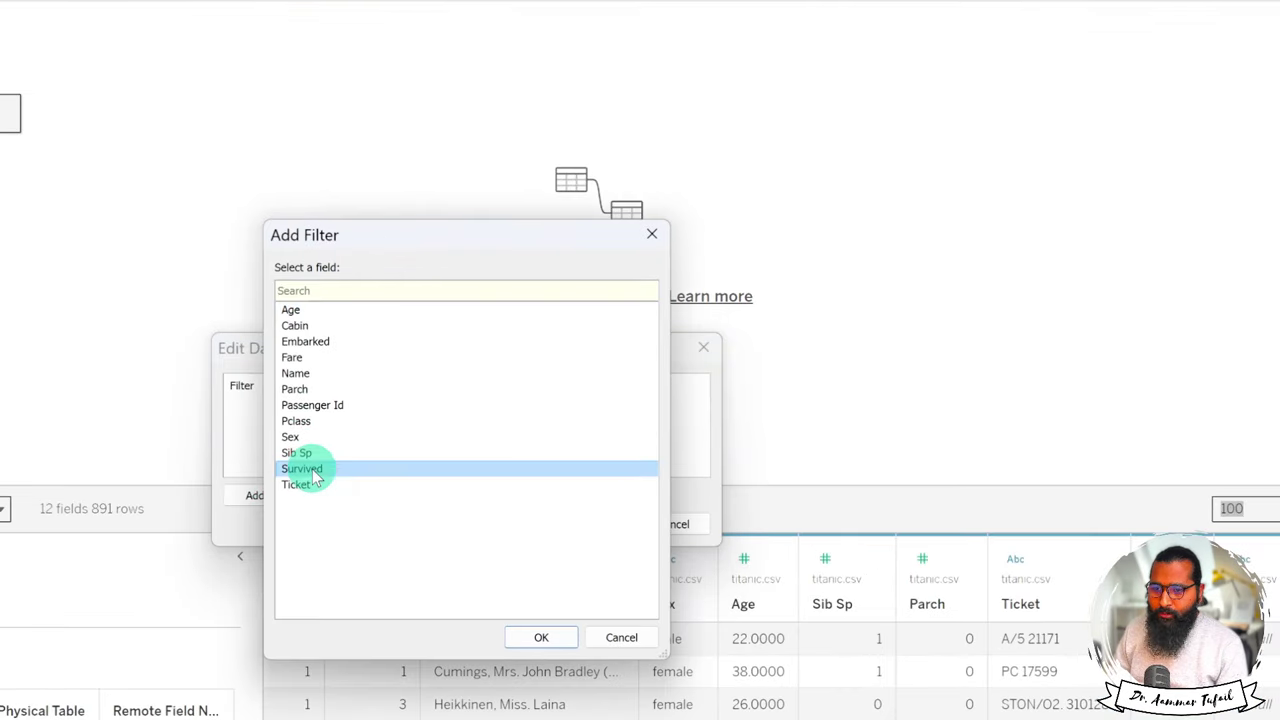
pyautogui.click(563, 647)
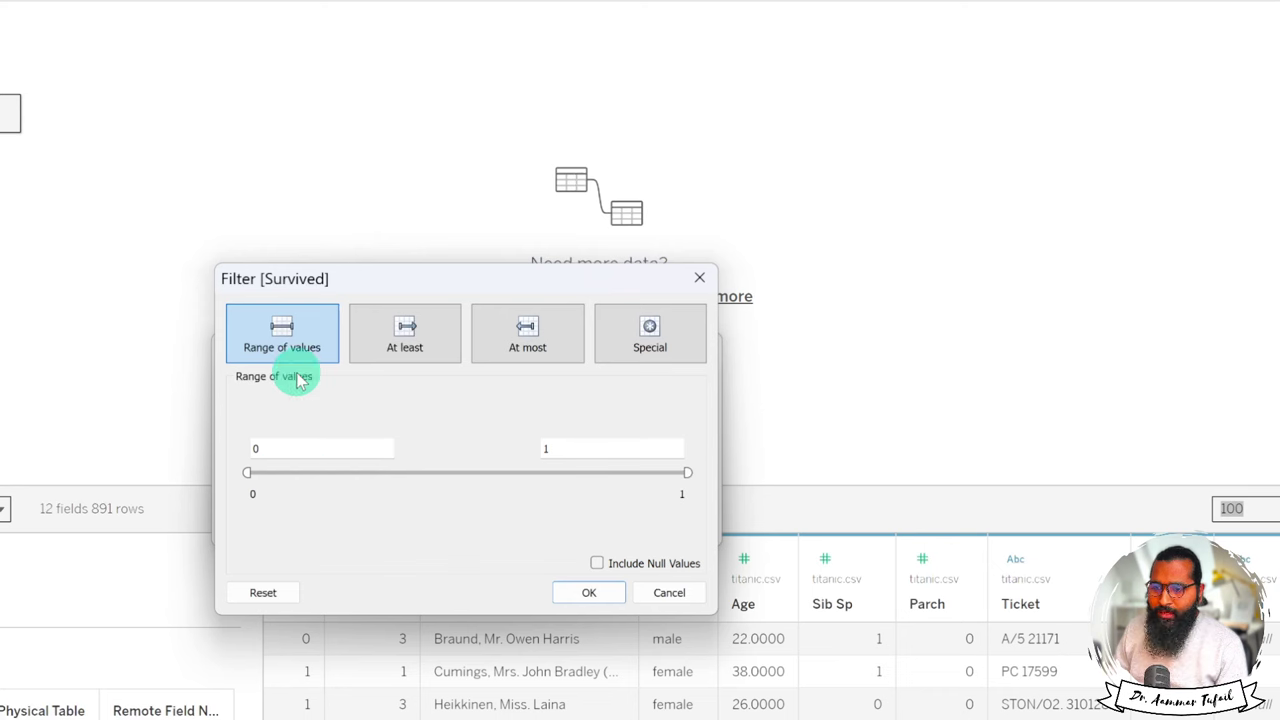
pyautogui.moveTo(282, 447); pyautogui.dragTo(271, 448)
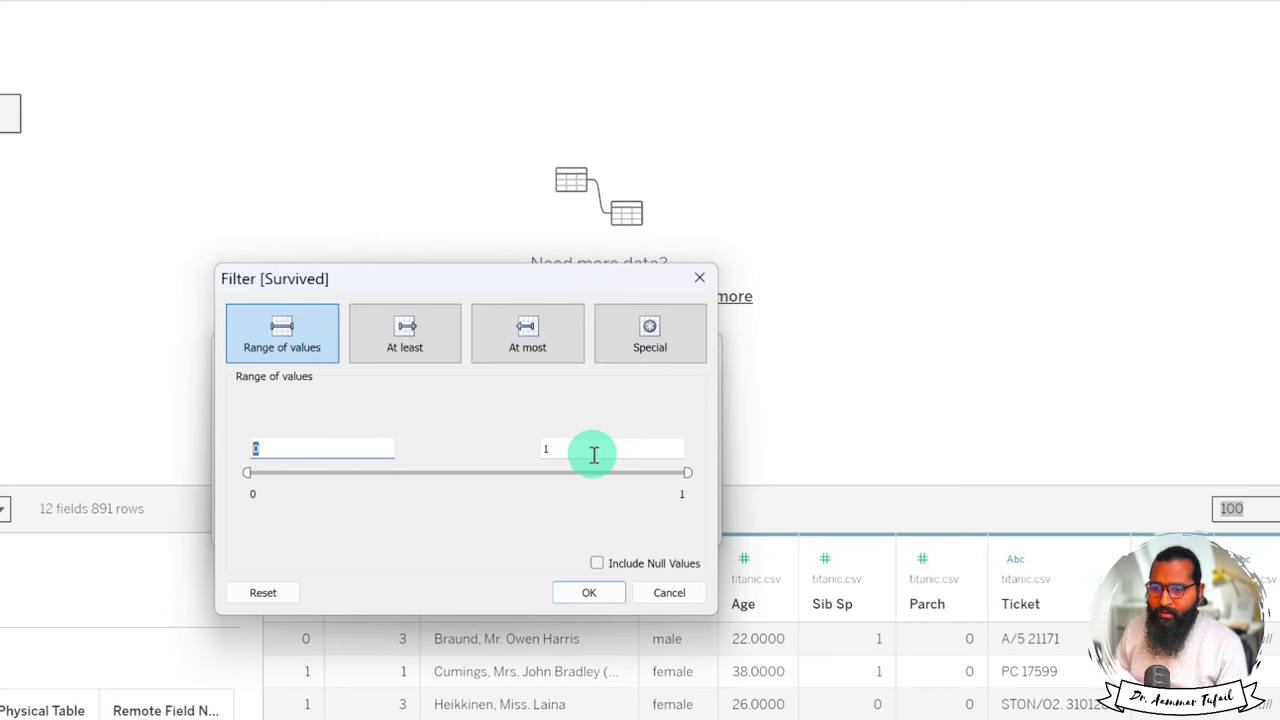
pyautogui.moveTo(591, 451); pyautogui.dragTo(491, 456)
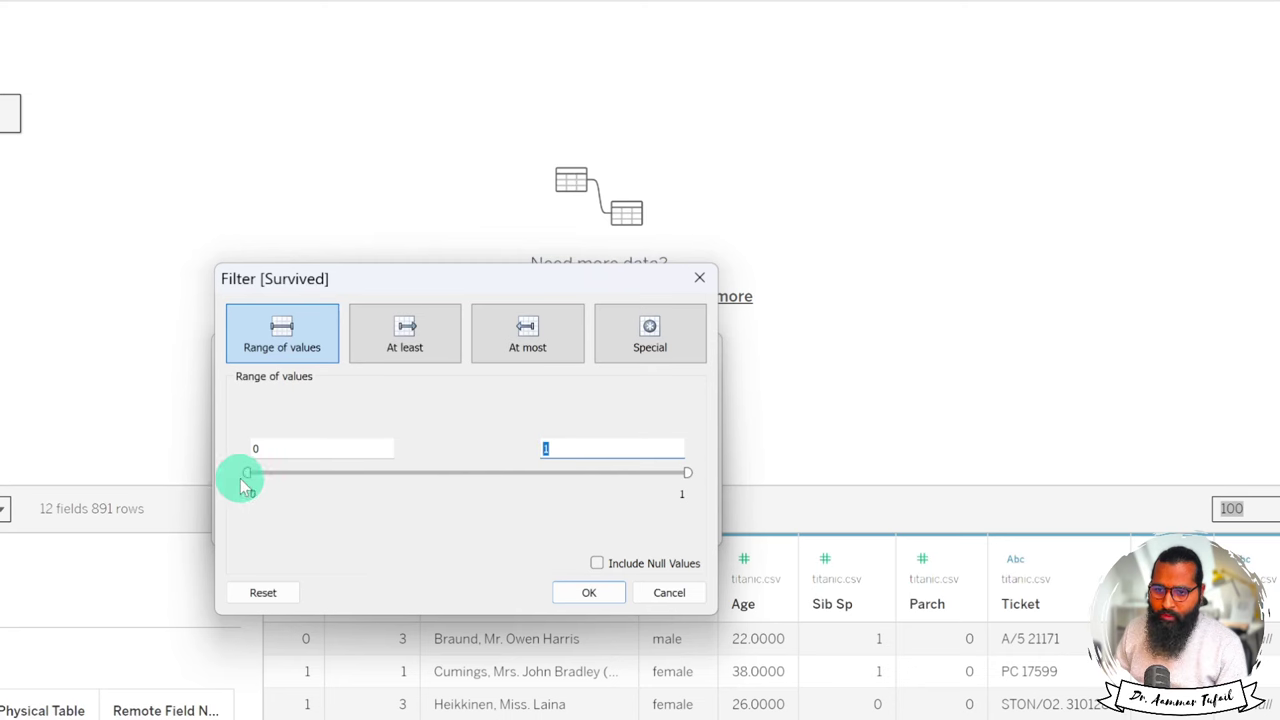
pyautogui.moveTo(247, 472); pyautogui.dragTo(758, 485)
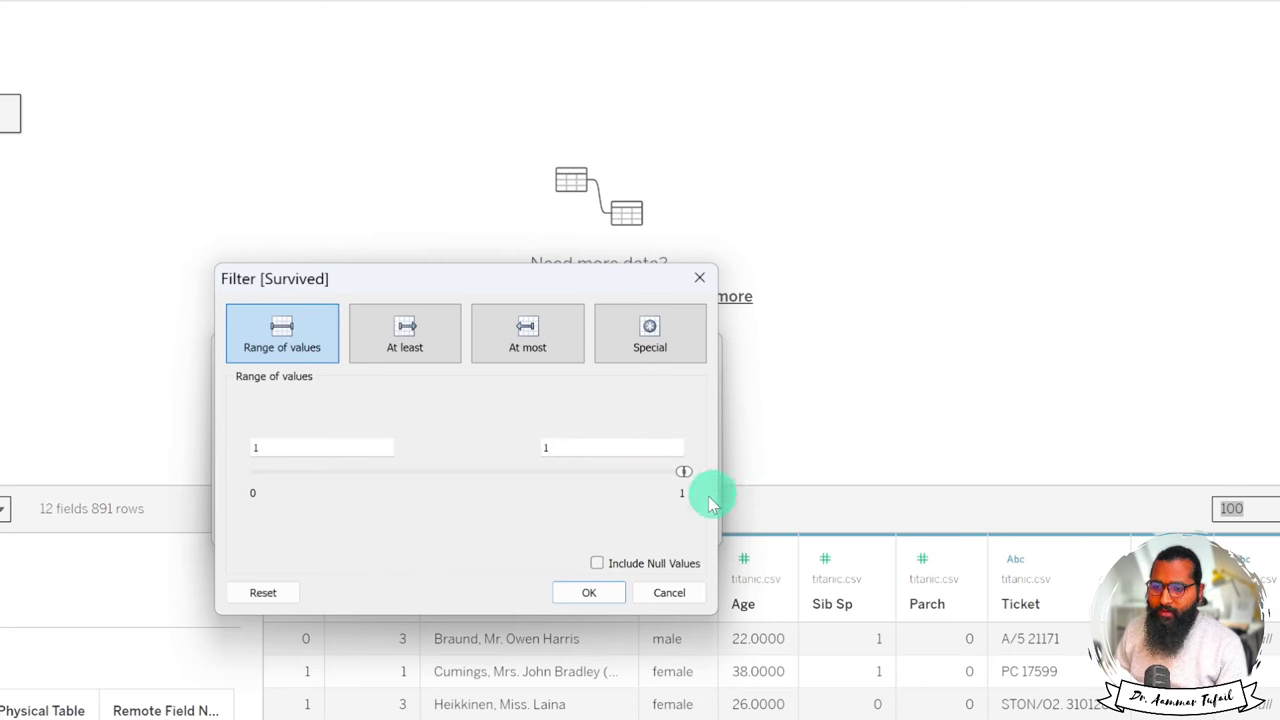
pyautogui.click(589, 593)
pyautogui.click(592, 523)
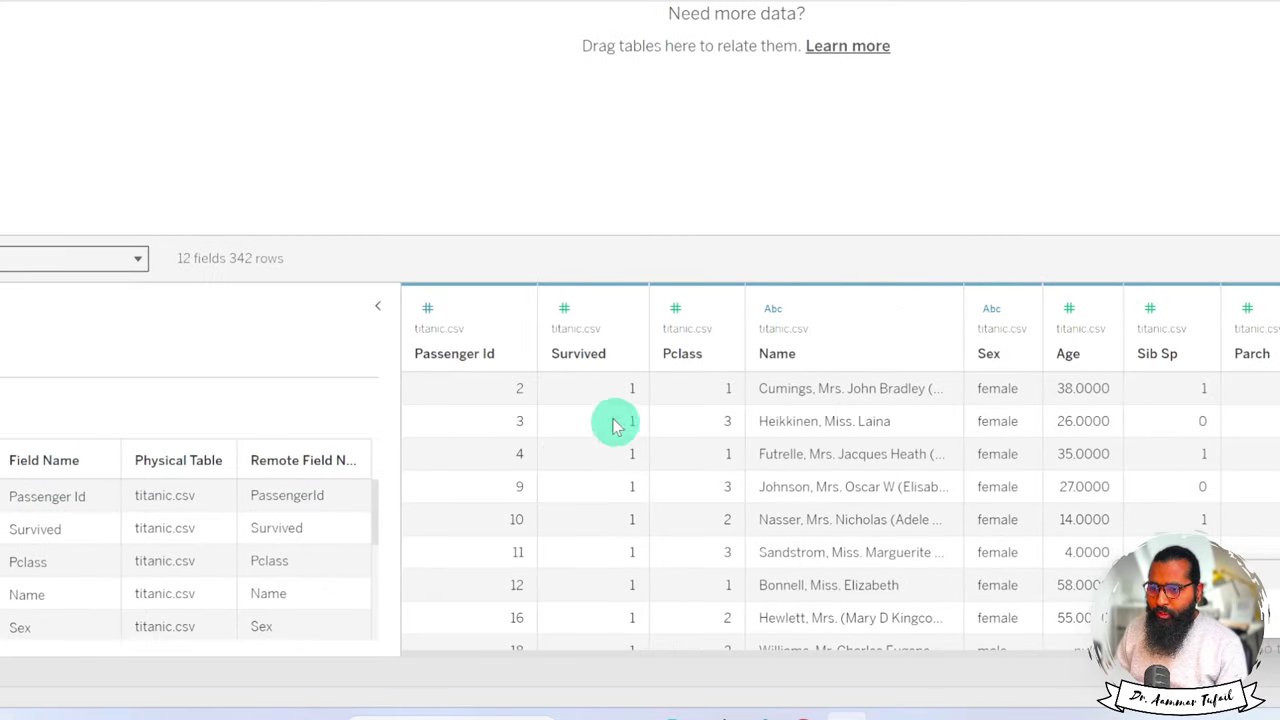
# - Examine the Survived values in the filtered titanic.csv rows and sort the rows by Survived
pyautogui.scroll(-4, 594, 423)
pyautogui.scroll(-10, 600, 455)
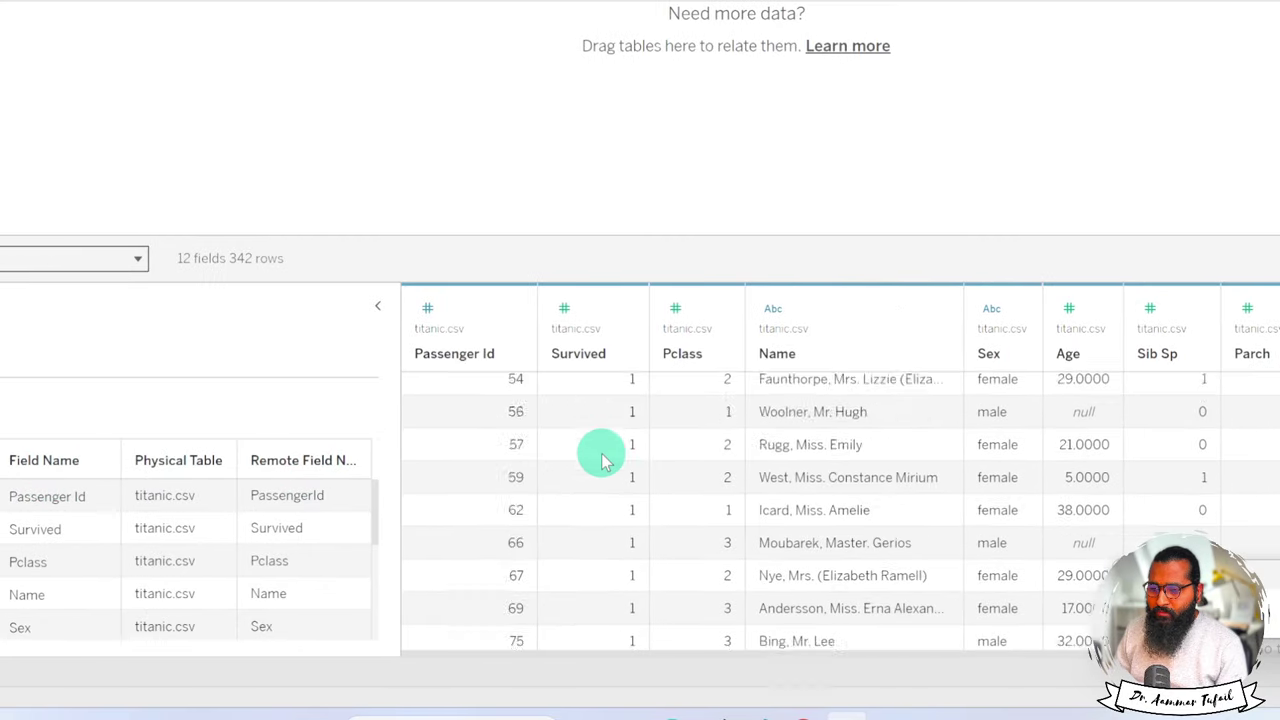
pyautogui.click(626, 355)
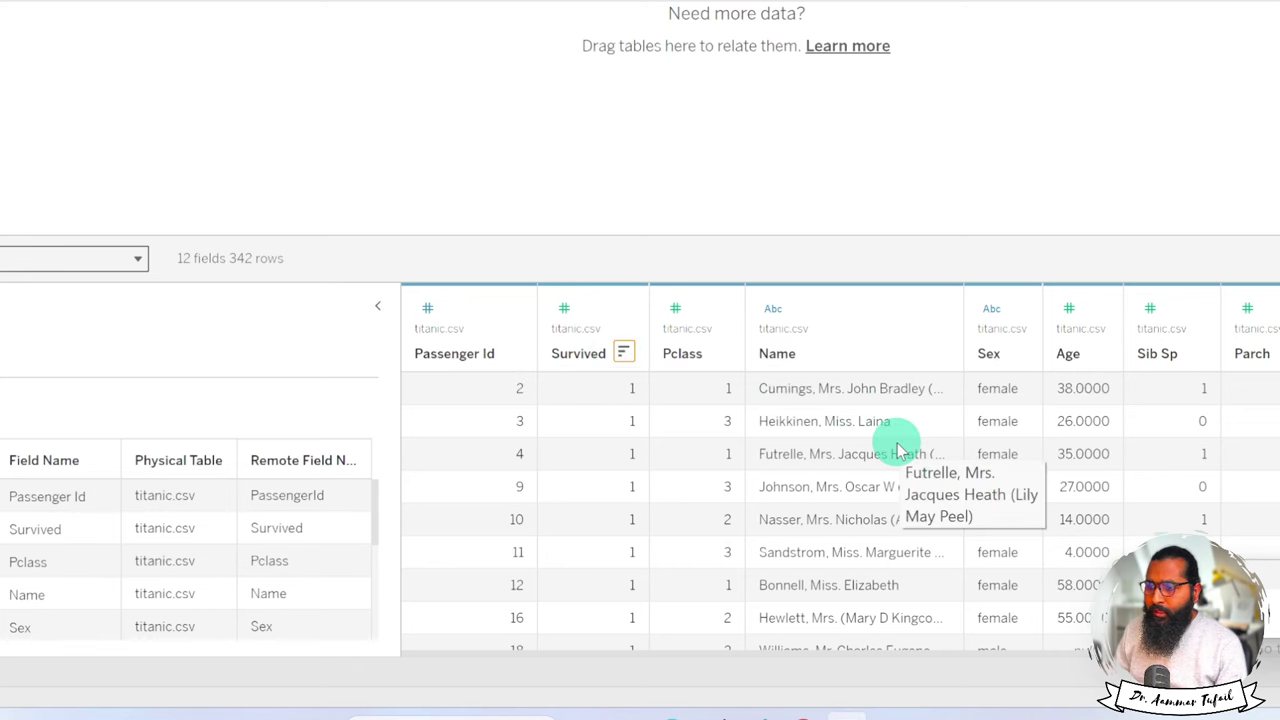
# - Sort the rows by Age, alternating between ascending and descending and finishing in descending order
pyautogui.hscroll(3, 897, 450)
pyautogui.hscroll(1, 897, 450)
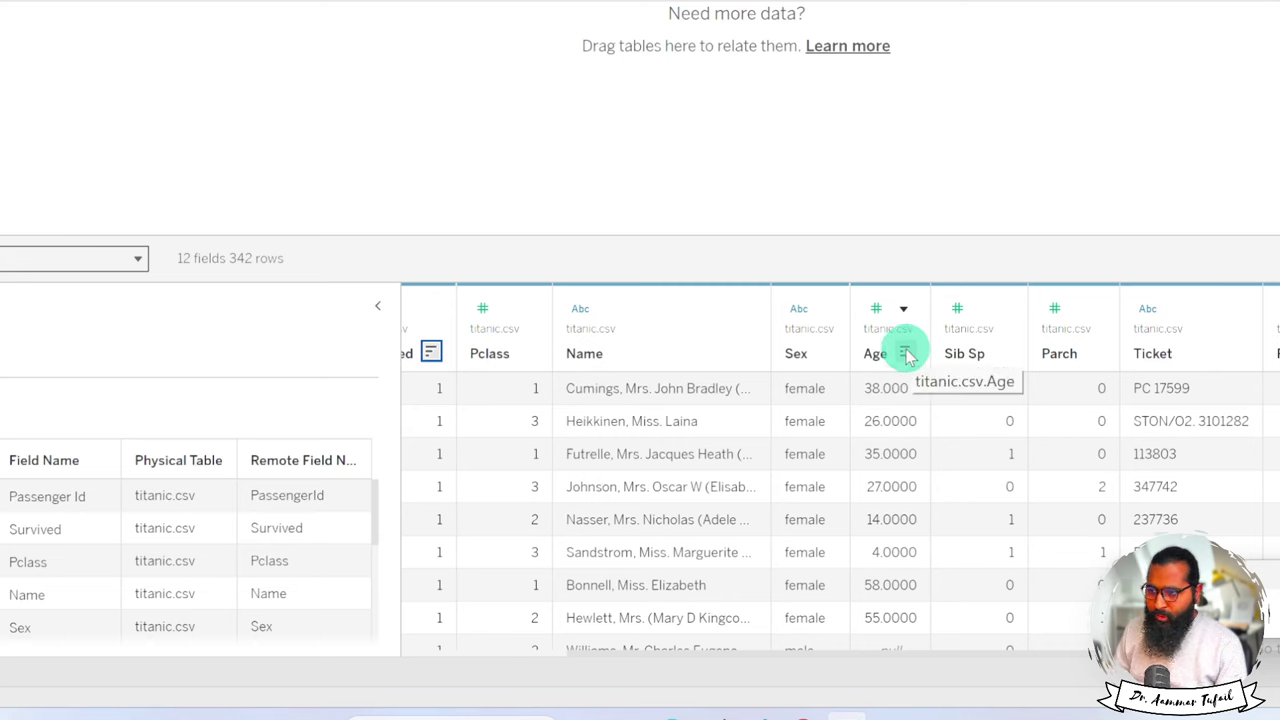
pyautogui.click(906, 353)
pyautogui.click(906, 353)
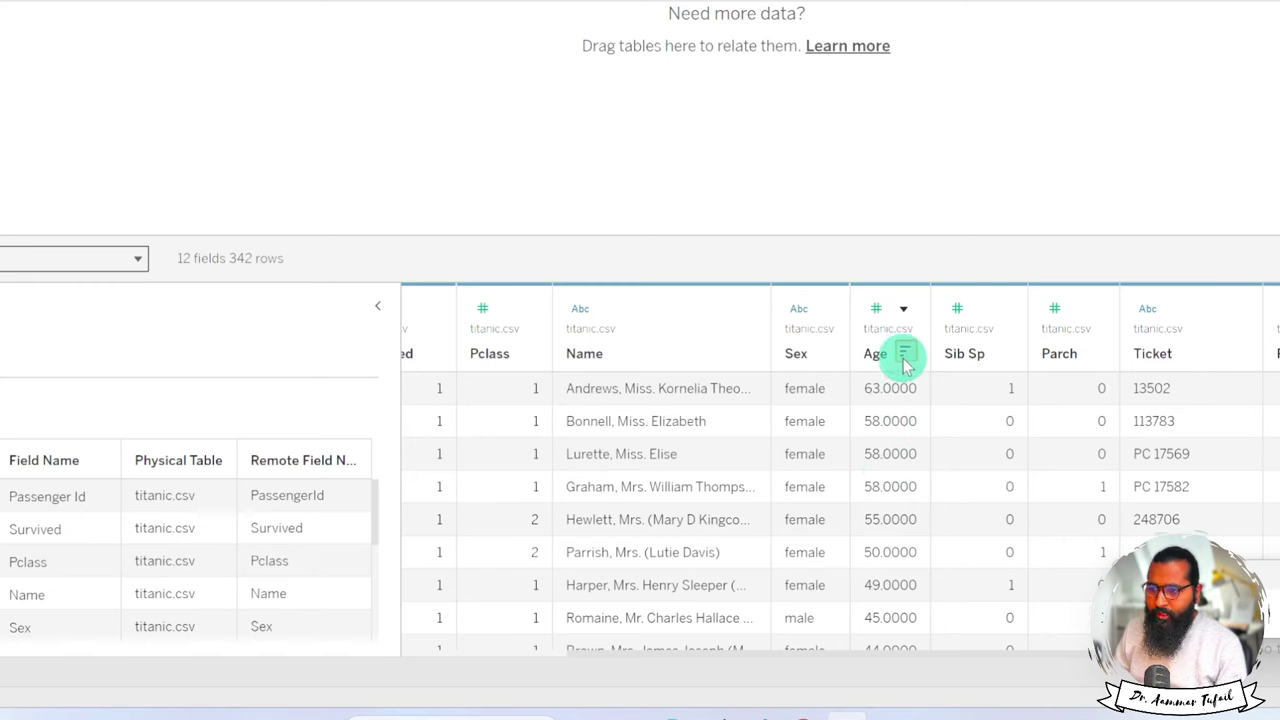
pyautogui.click(906, 354)
pyautogui.click(907, 356)
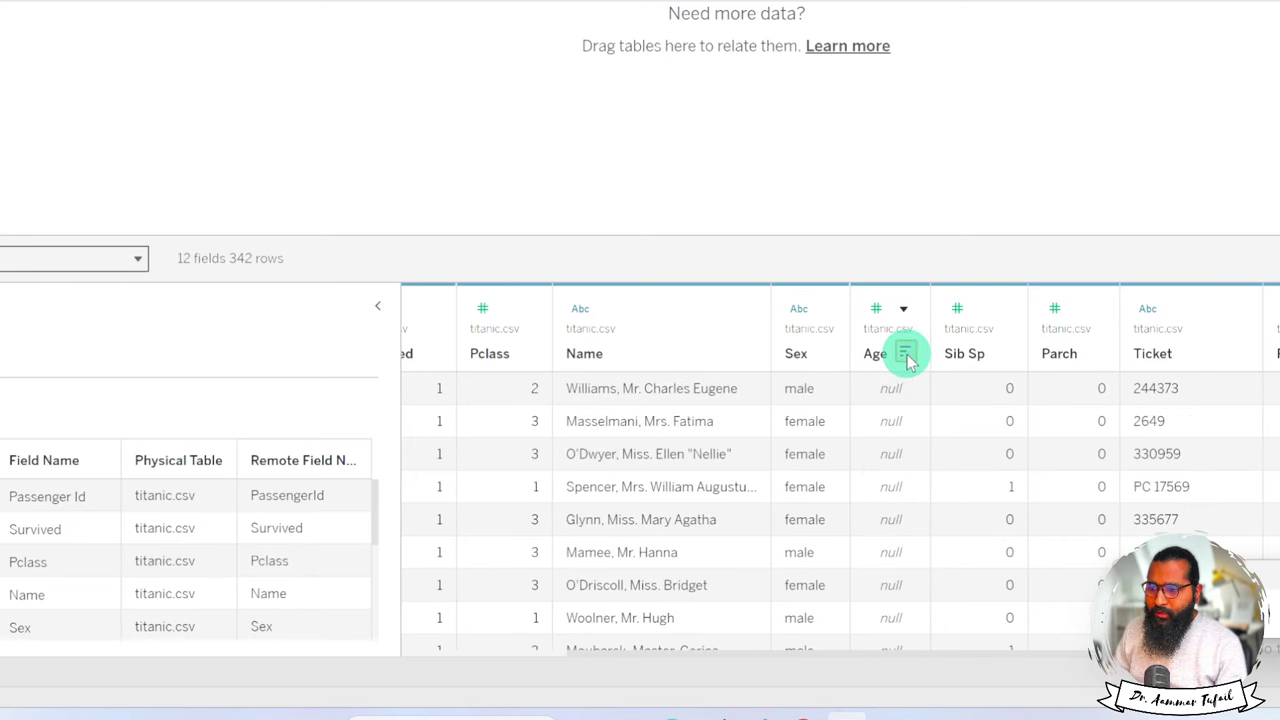
pyautogui.click(907, 356)
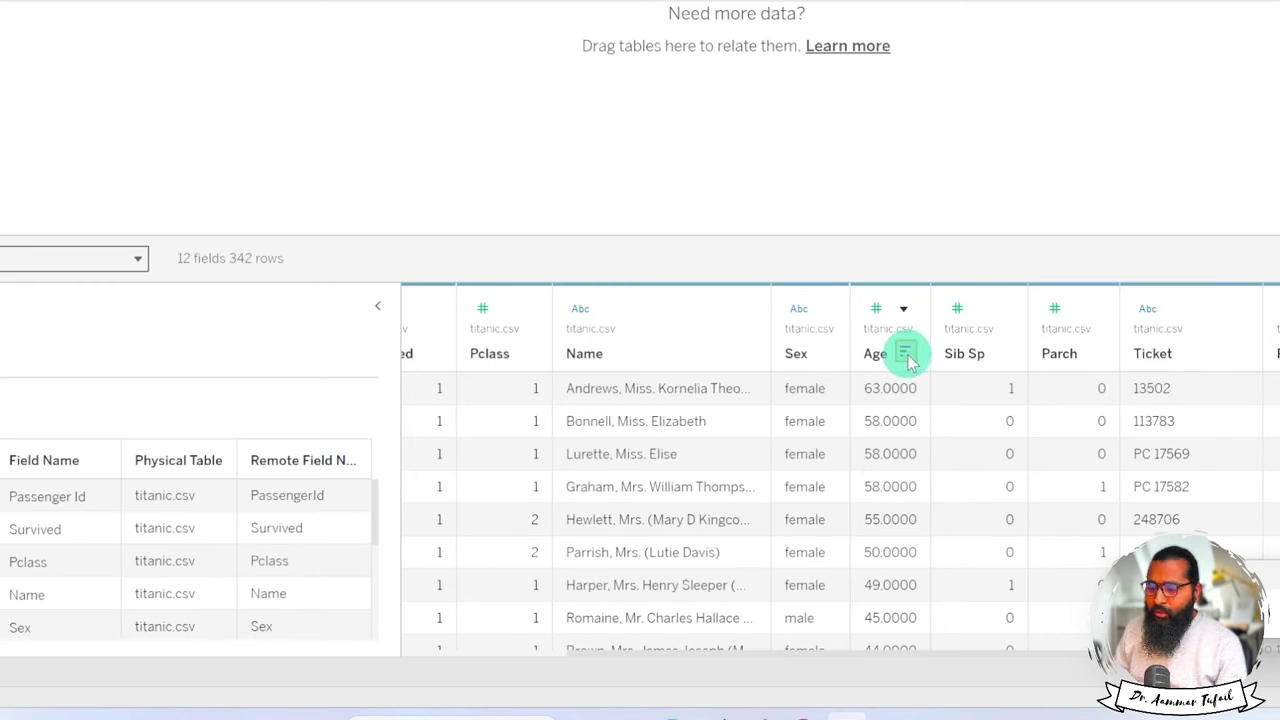
# - Sort the rows in descending order by Sib Sp, Parch and finally Ticket
pyautogui.click(1002, 355)
pyautogui.click(1002, 355)
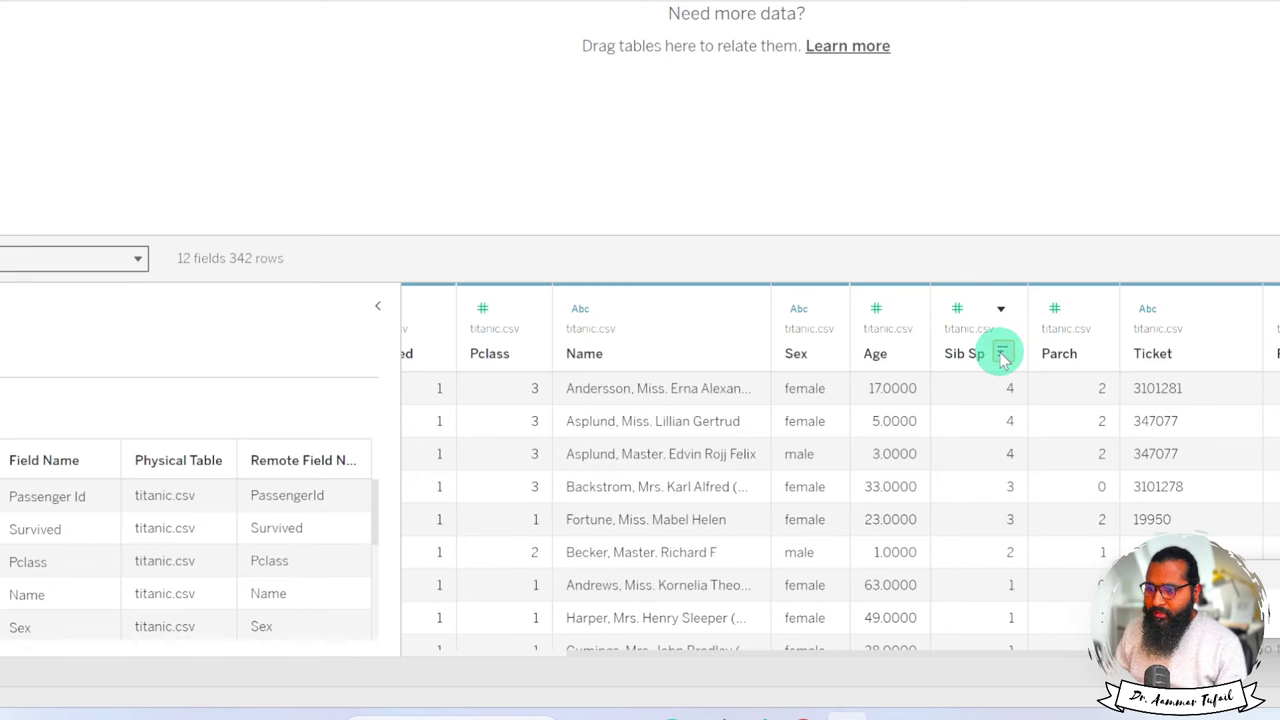
pyautogui.click(1095, 353)
pyautogui.click(1095, 353)
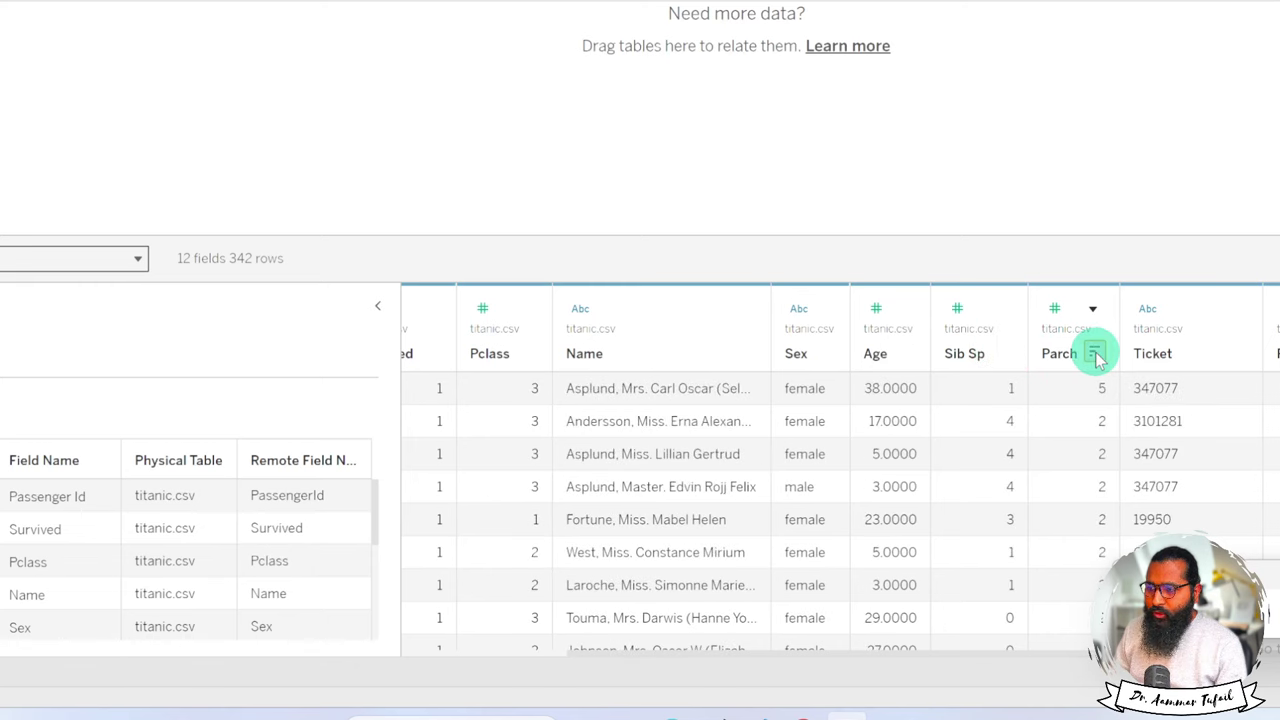
pyautogui.click(1236, 351)
pyautogui.click(1237, 353)
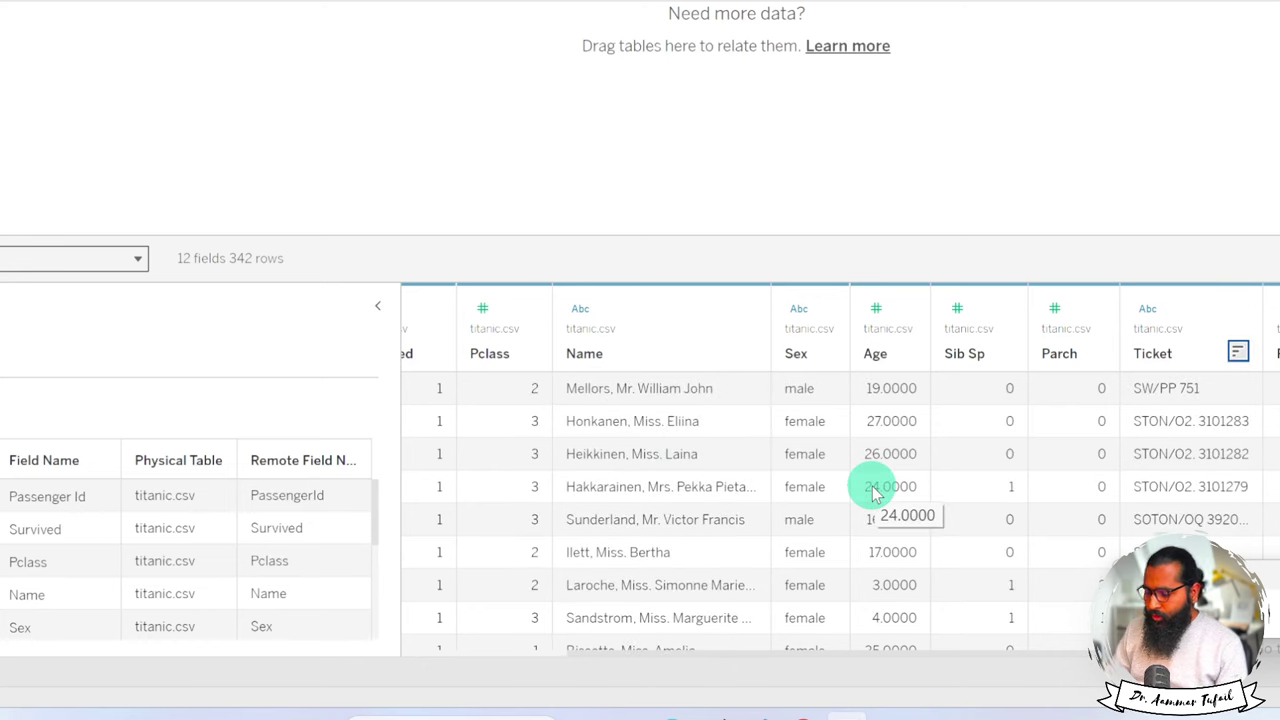
# - Examine the data grid's alias, hidden field and field sorting options, and collapse and restore the data preview
pyautogui.press('super+minus')
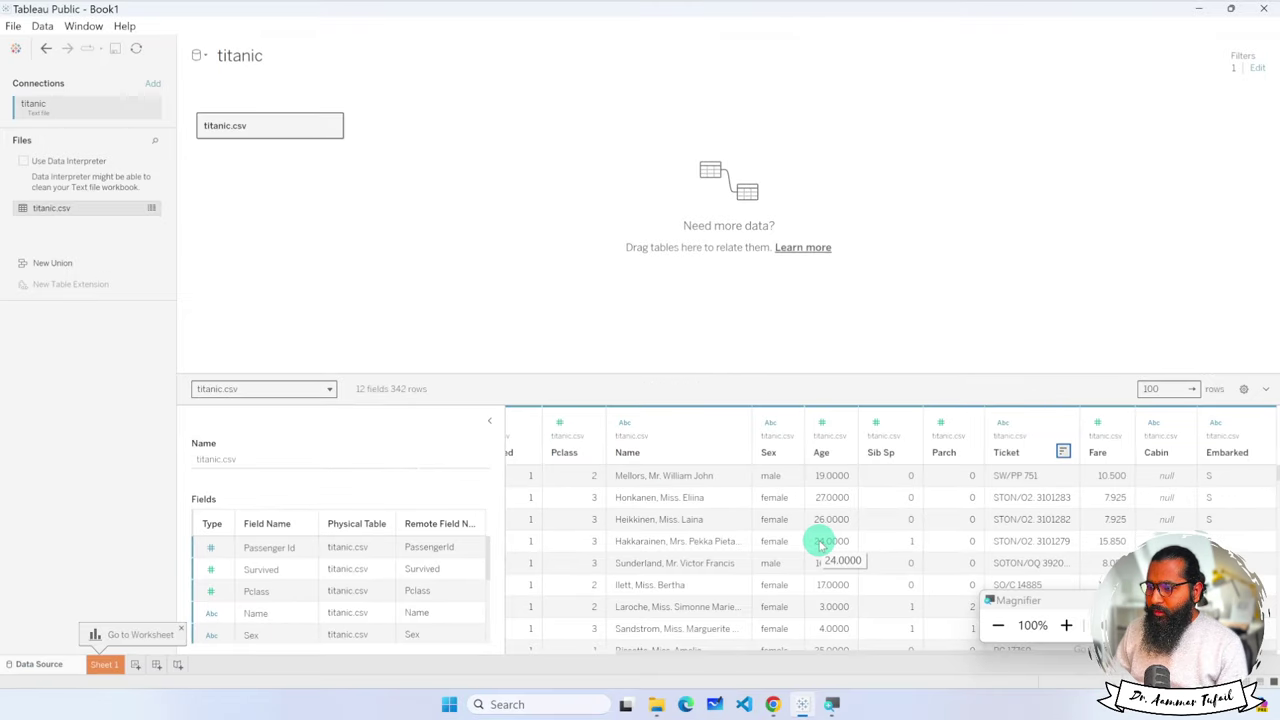
pyautogui.click(1243, 391)
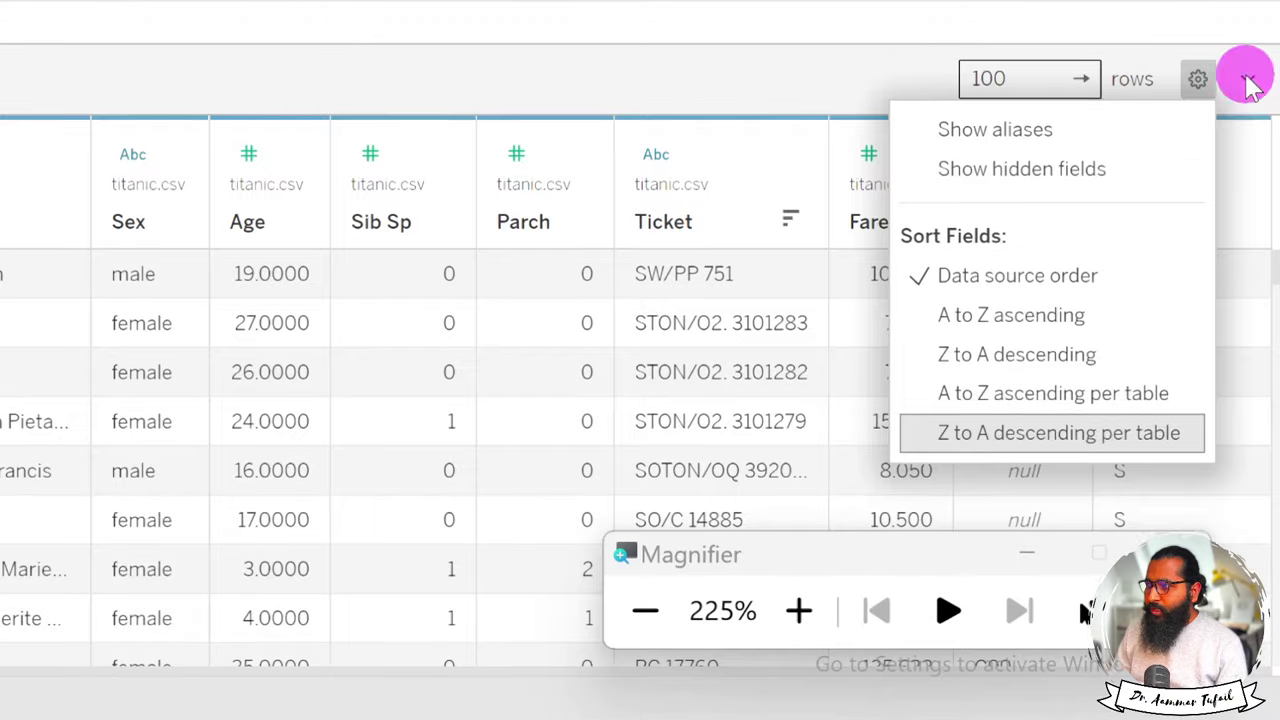
pyautogui.click(1248, 80)
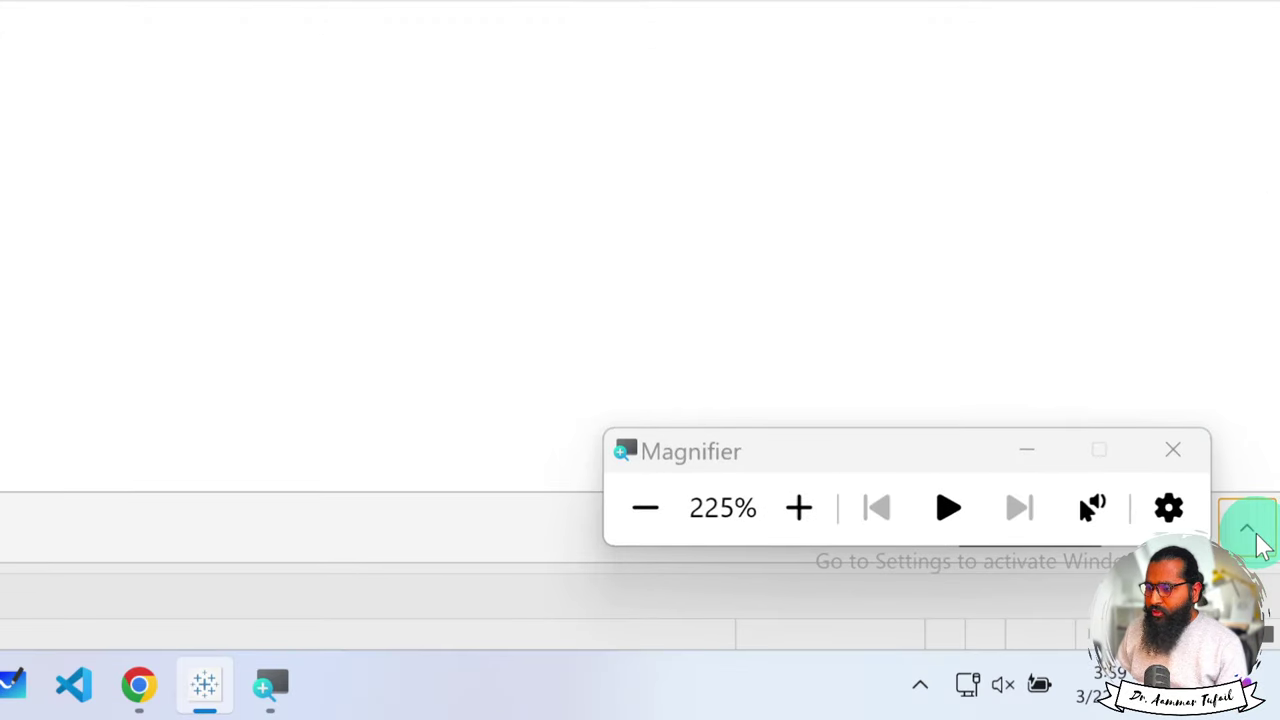
pyautogui.click(1248, 528)
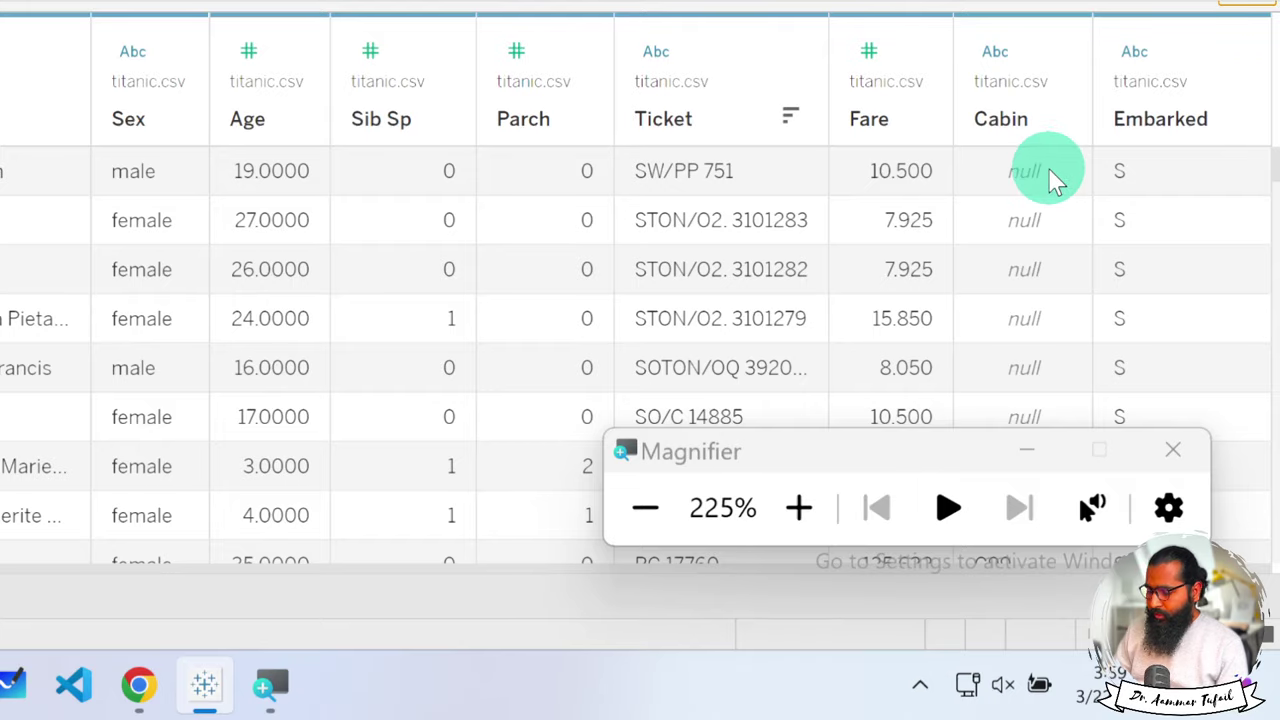
pyautogui.press('super+minus')
pyautogui.press('super+minus')
pyautogui.press('super+minus')
pyautogui.press('super+minus')
pyautogui.press('super+minus')
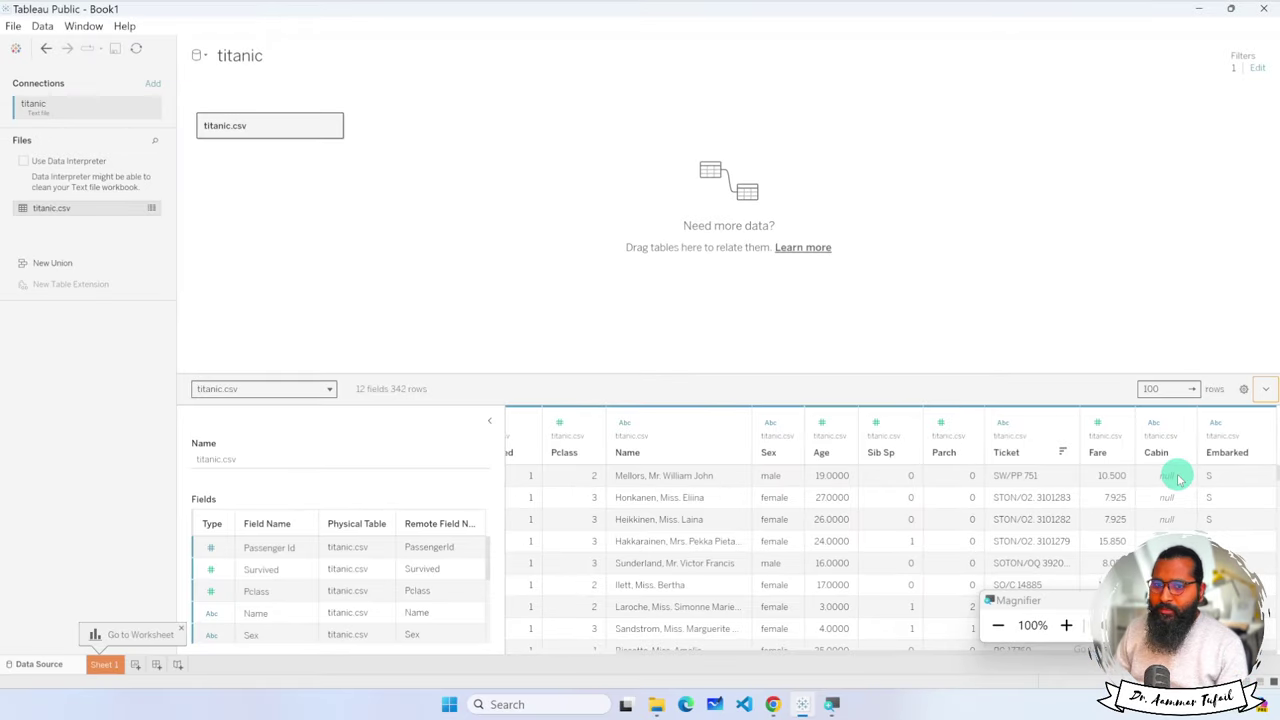
# - Remove the remaining data source filter from titanic.csv and apply the change
pyautogui.click(1257, 70)
pyautogui.click(551, 316)
pyautogui.click(607, 381)
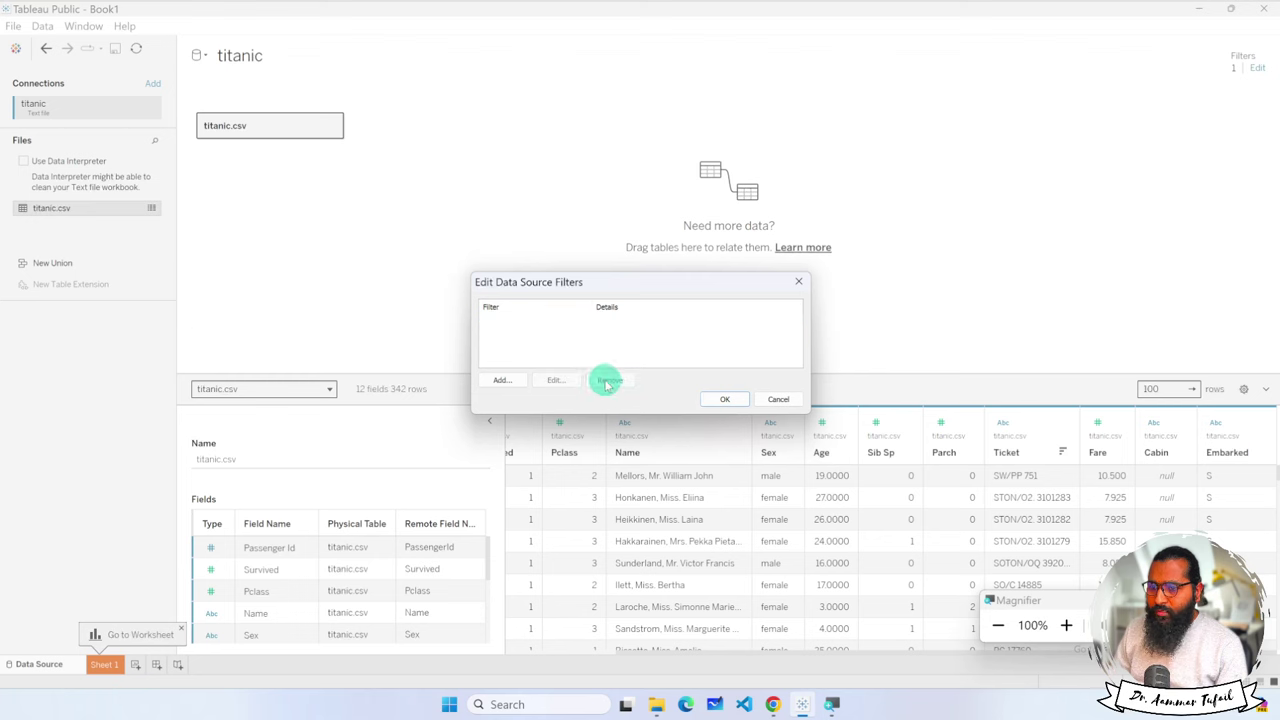
pyautogui.click(724, 398)
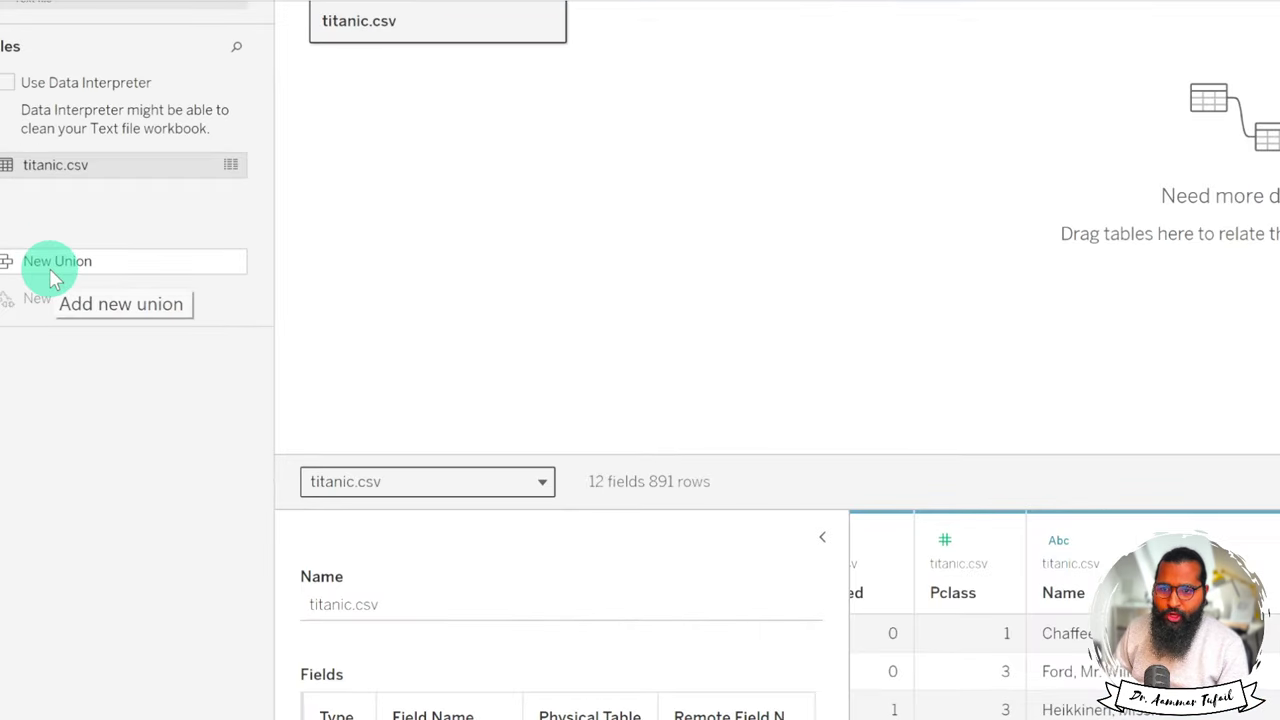
# - Examine the New Union option and the data source commands available for the titanic connection
pyautogui.click(129, 268)
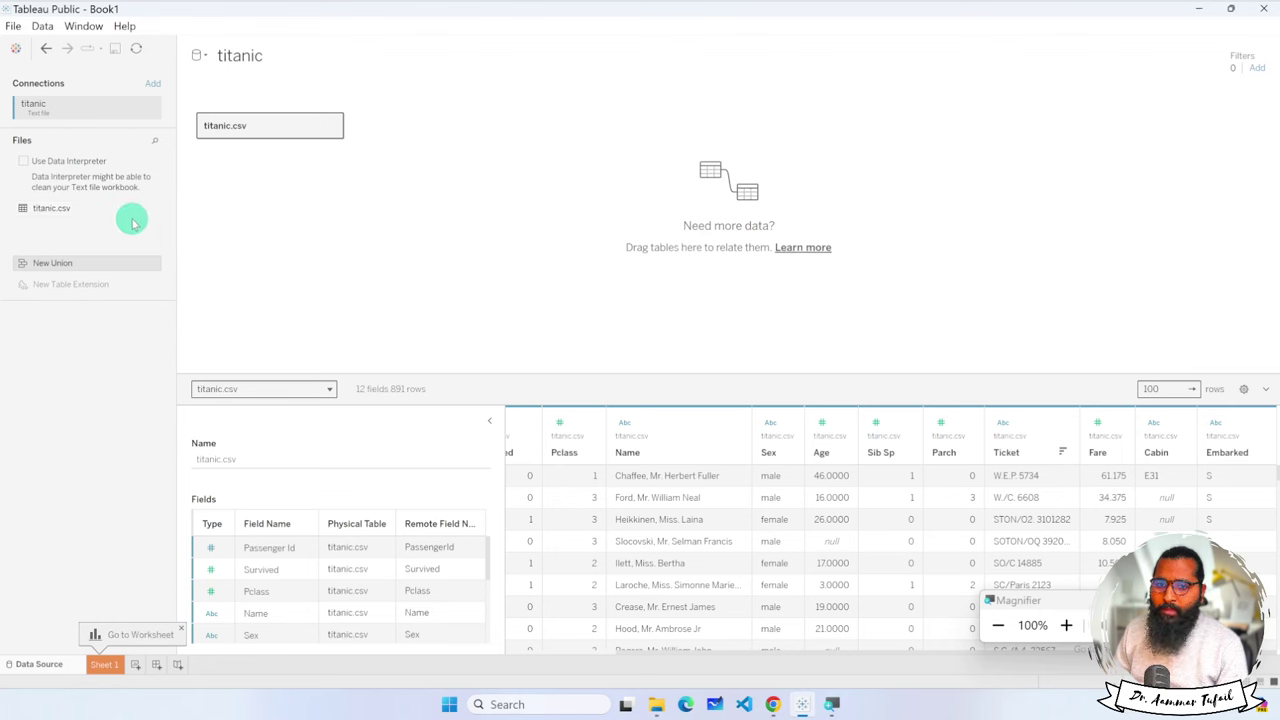
pyautogui.moveTo(148, 212)
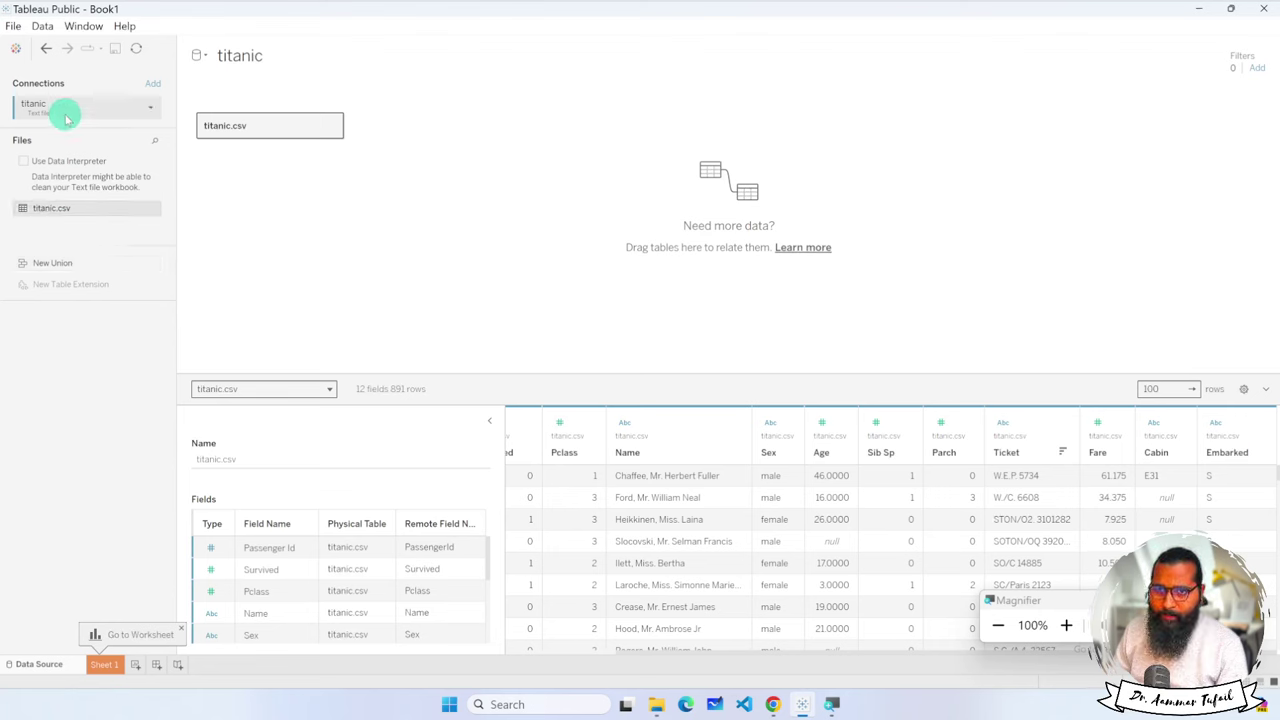
pyautogui.click(42, 27)
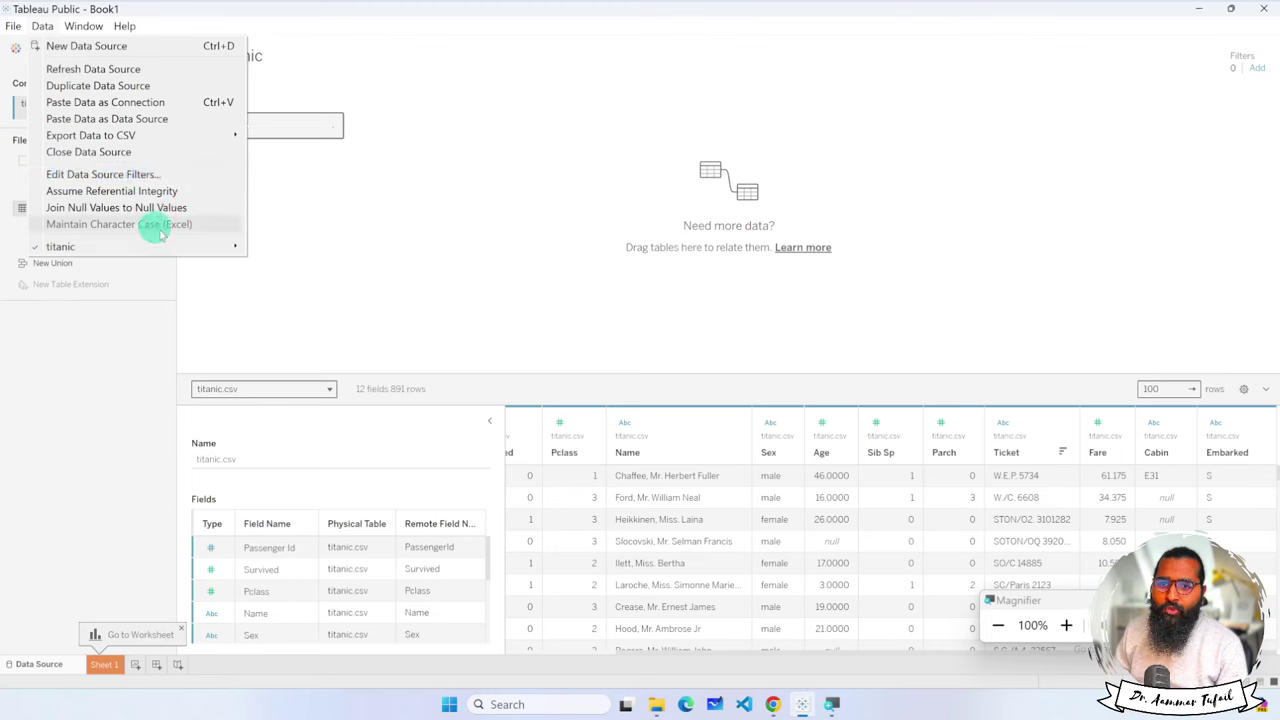
pyautogui.moveTo(137, 249)
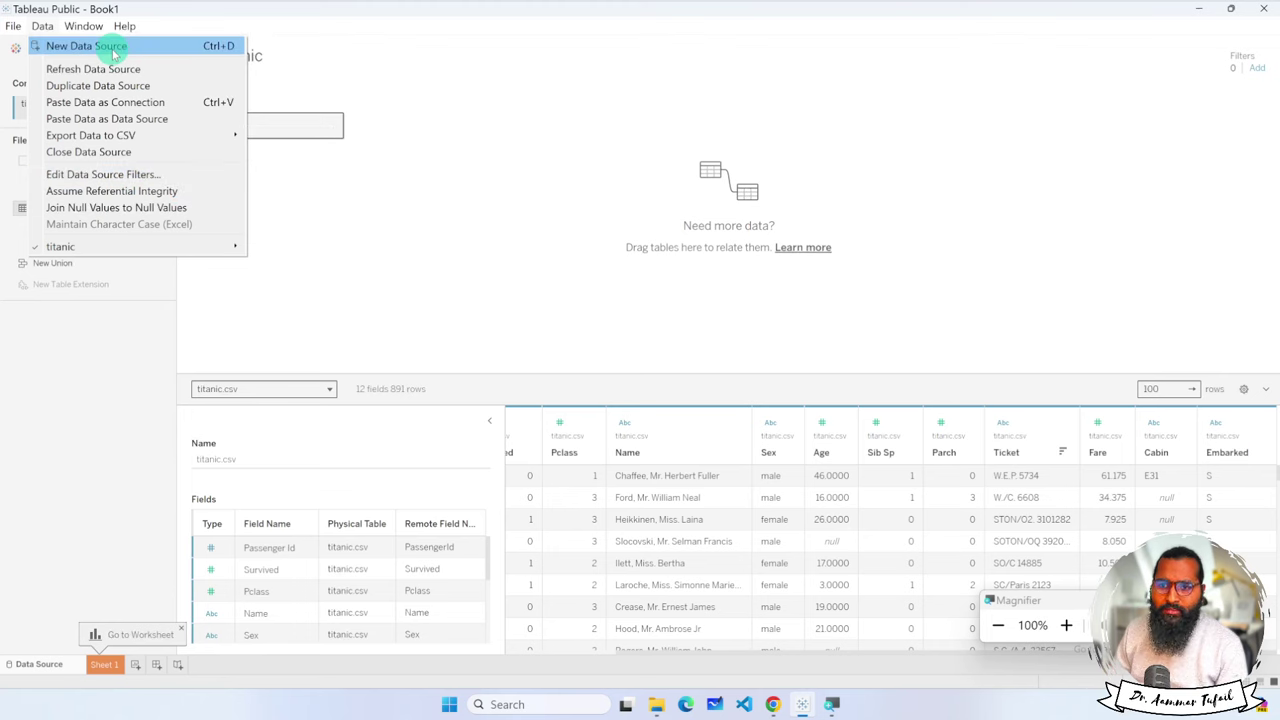
pyautogui.click(355, 165)
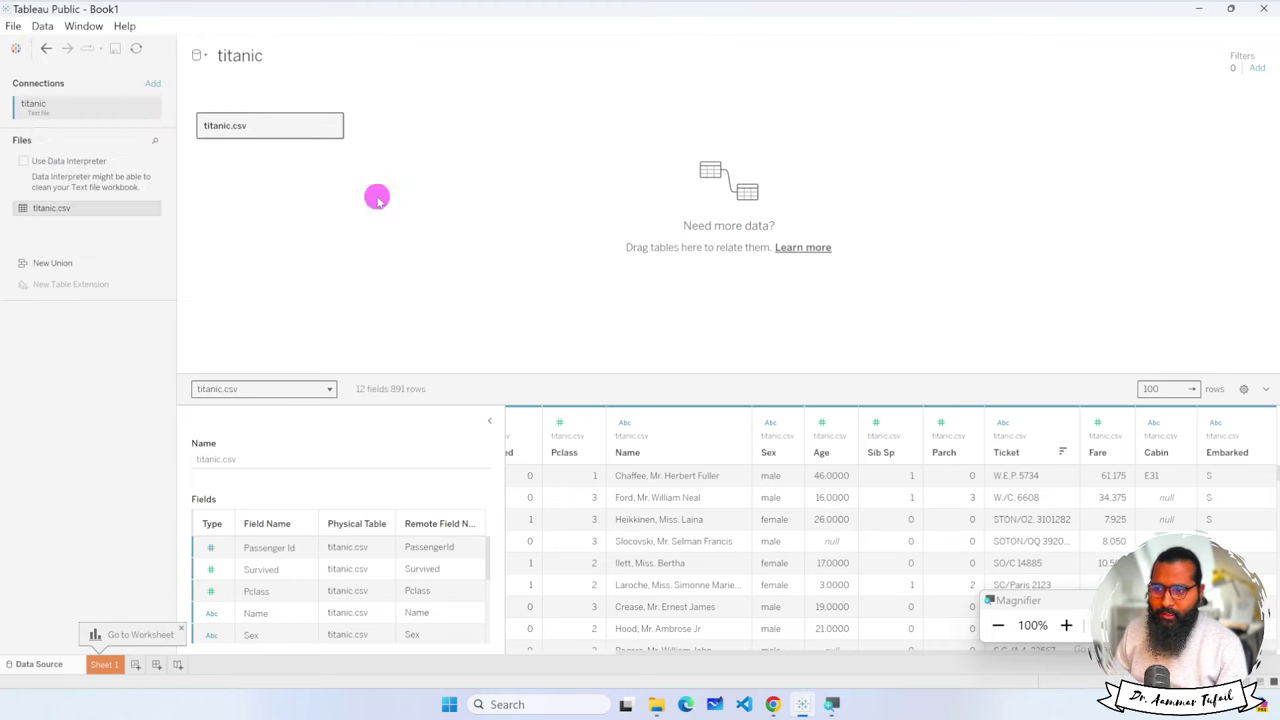
# - Skim the linked help article on using relationships for multi-table analysis, close it, and return to Tableau Public with Magnifier turned off
pyautogui.click(810, 251)
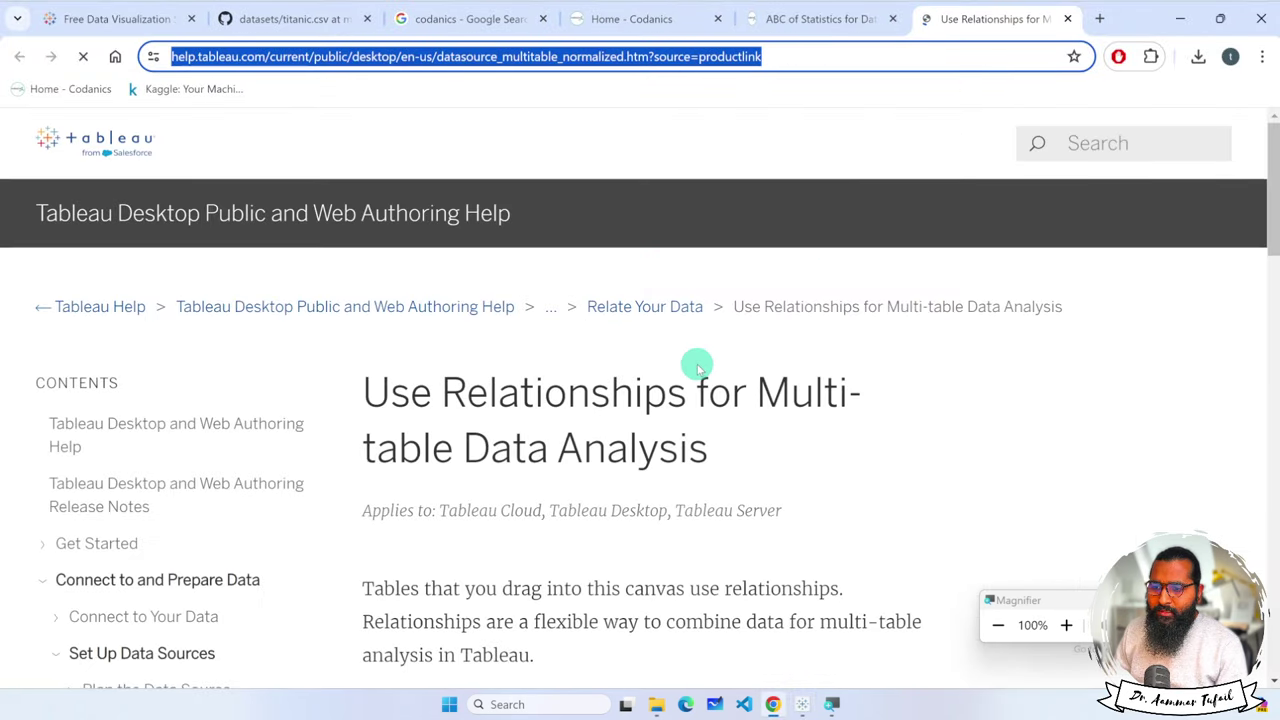
pyautogui.scroll(-7, 694, 363)
pyautogui.scroll(-1, 697, 366)
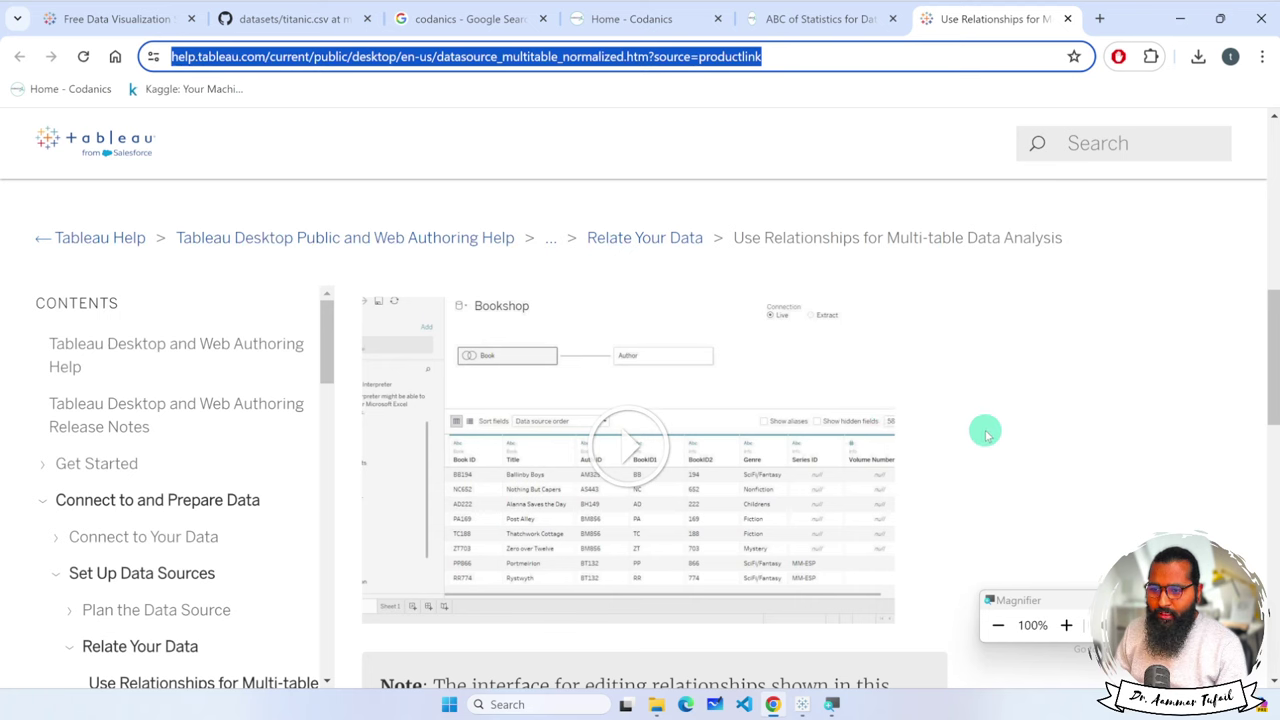
pyautogui.click(1068, 19)
pyautogui.click(806, 702)
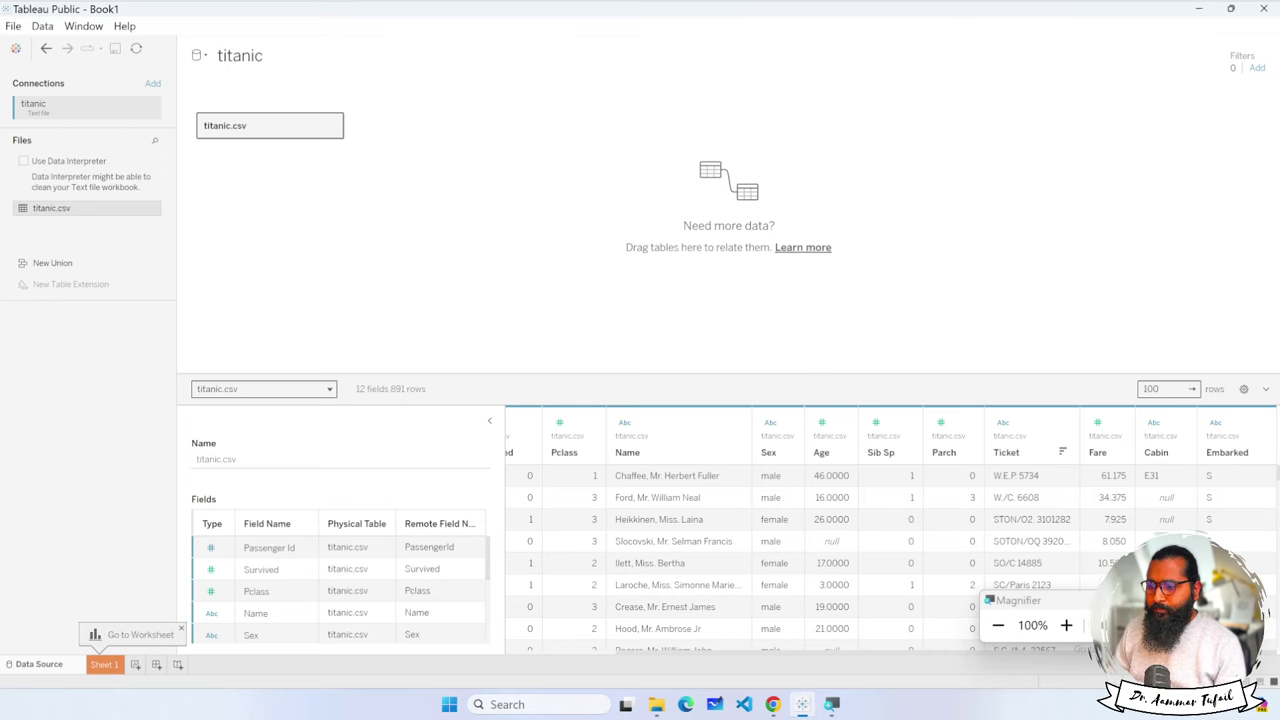
pyautogui.press('super+Escape')
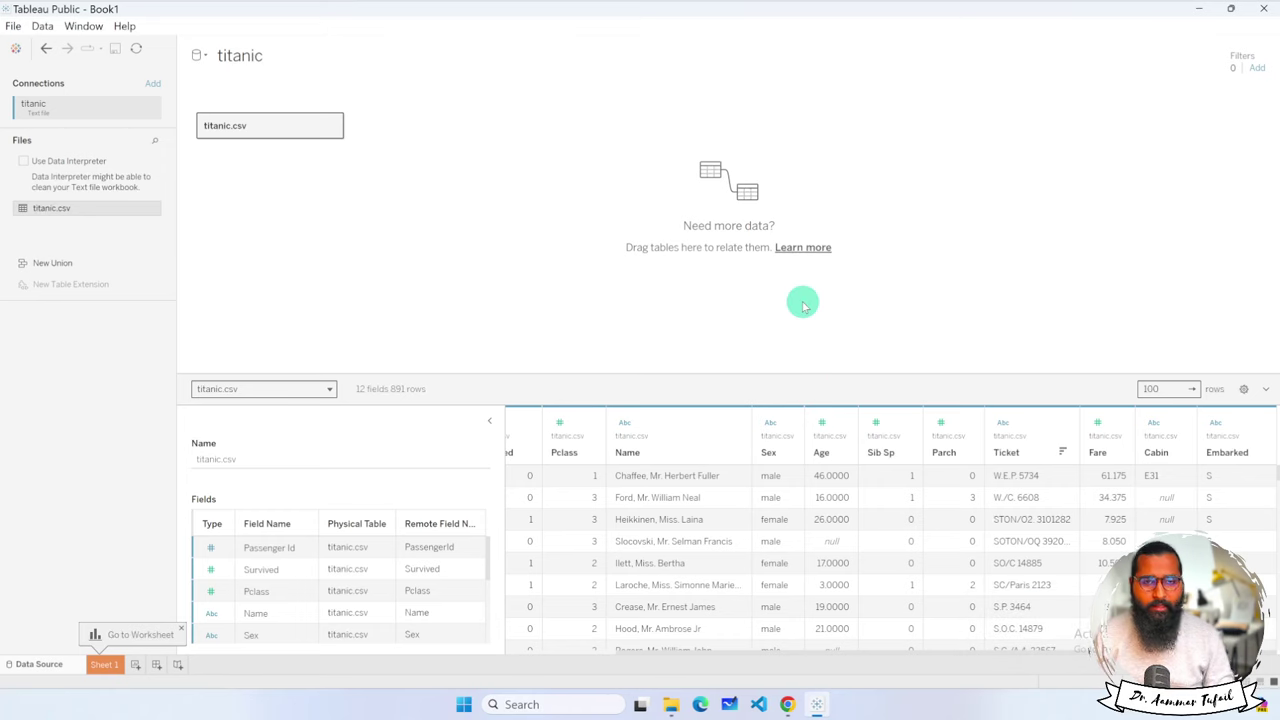